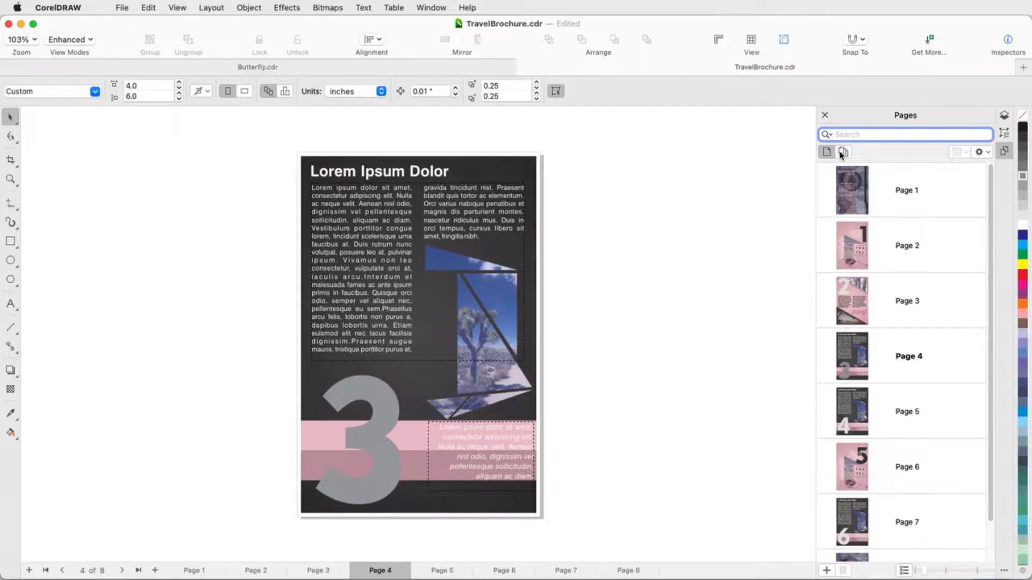
# Display all brochure pages in multipage view and zoom to fit them in the window.
pyautogui.click(843, 152)
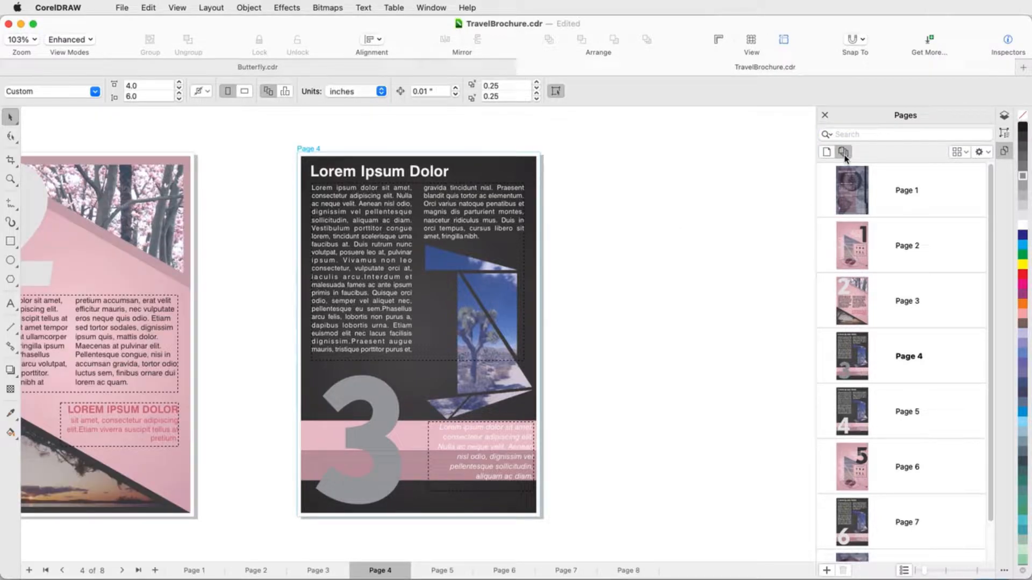
pyautogui.click(9, 182)
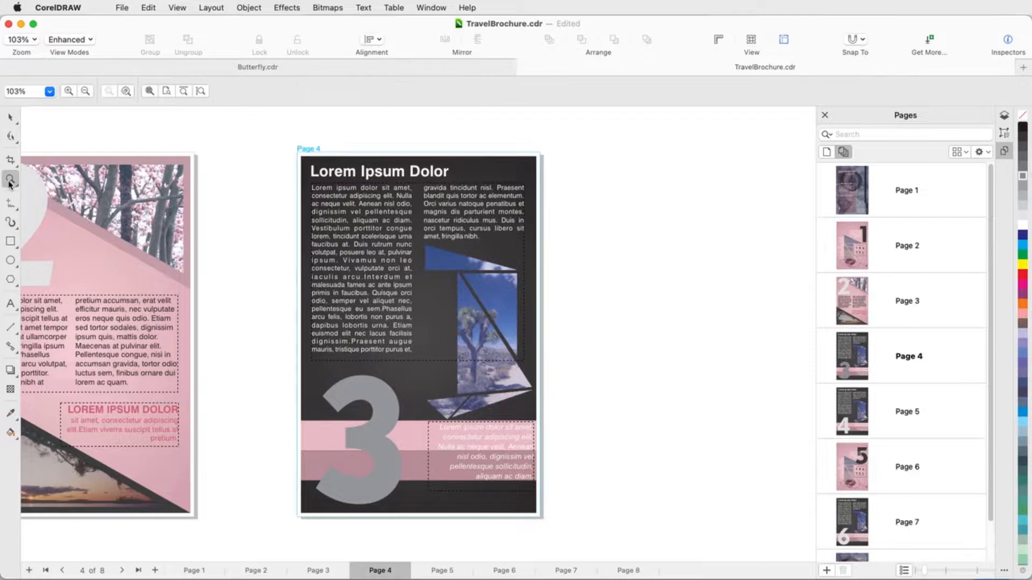
pyautogui.click(150, 91)
pyautogui.press('space')
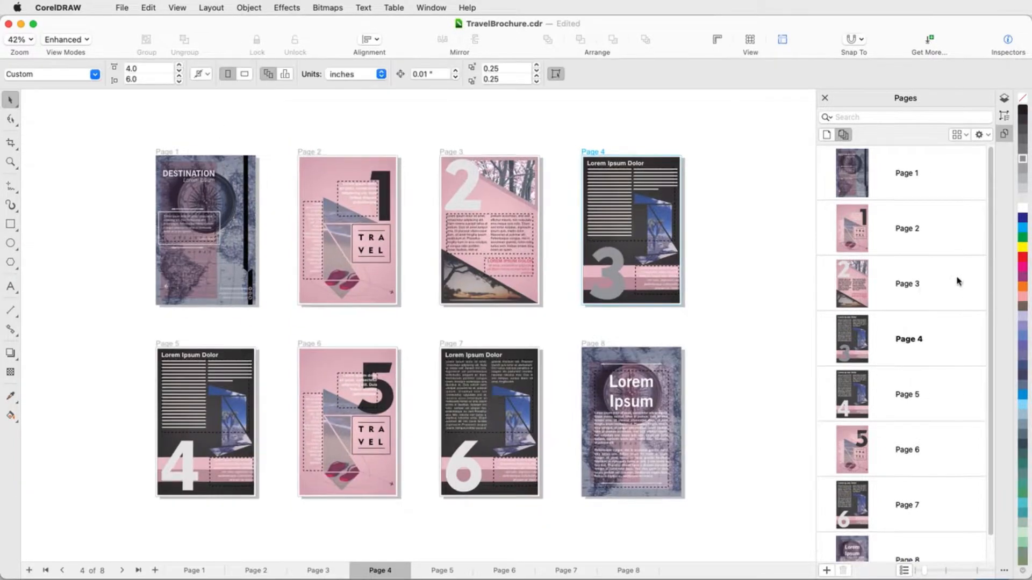
# Reorder the brochure so page 3 follows page 4, and make page 5 active.
pyautogui.moveTo(922, 287); pyautogui.dragTo(923, 371)
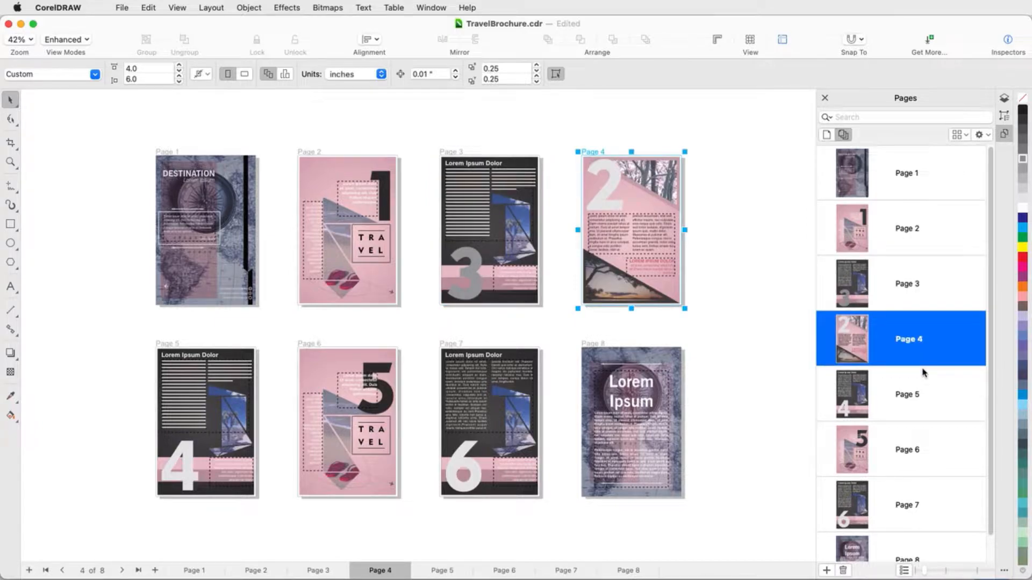
pyautogui.click(922, 372)
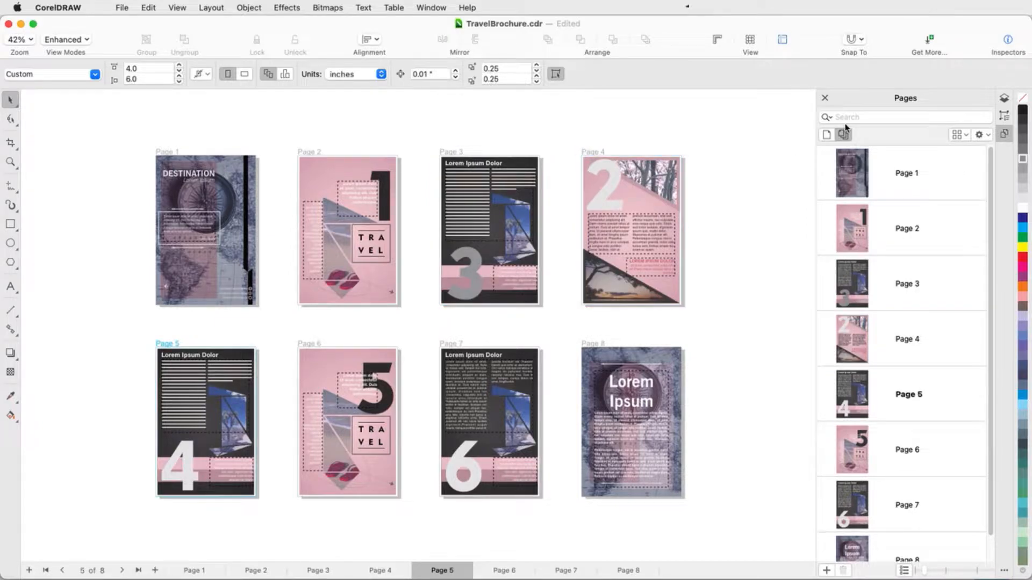
# Set the spacing between pages in the multipage layout to 0.5 inches.
pyautogui.click(966, 136)
pyautogui.moveTo(969, 199); pyautogui.dragTo(936, 199)
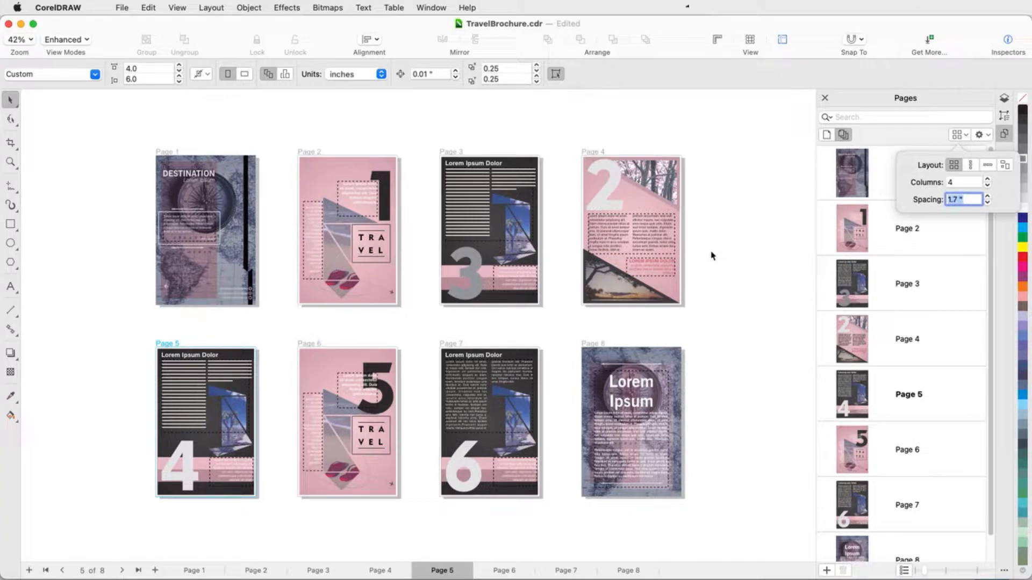
pyautogui.write('0.5')
pyautogui.press('Return')
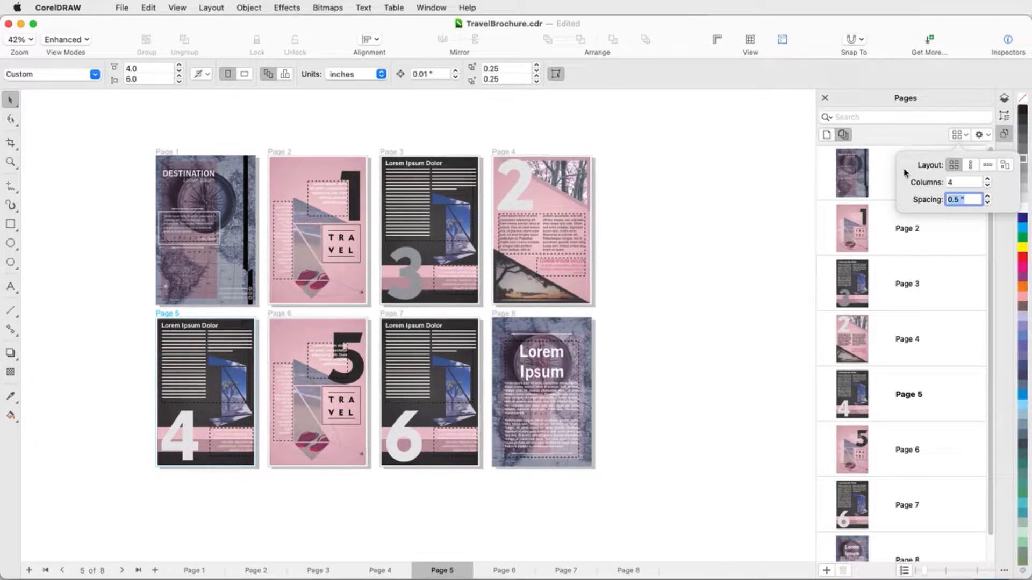
# Try the linear page layouts, and arrange the pages in a grid with 3 columns.
pyautogui.click(970, 165)
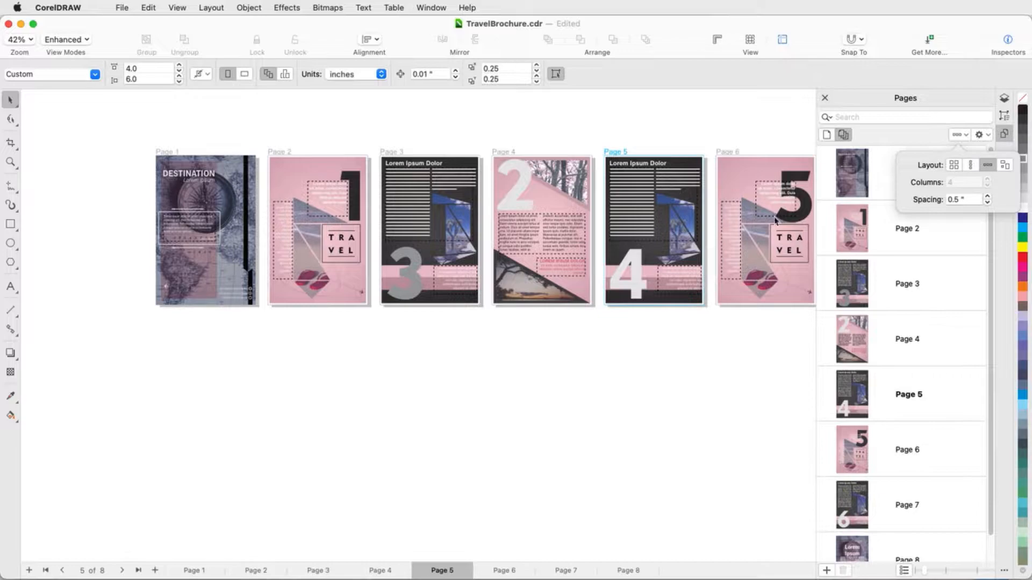
pyautogui.click(954, 165)
pyautogui.click(973, 183)
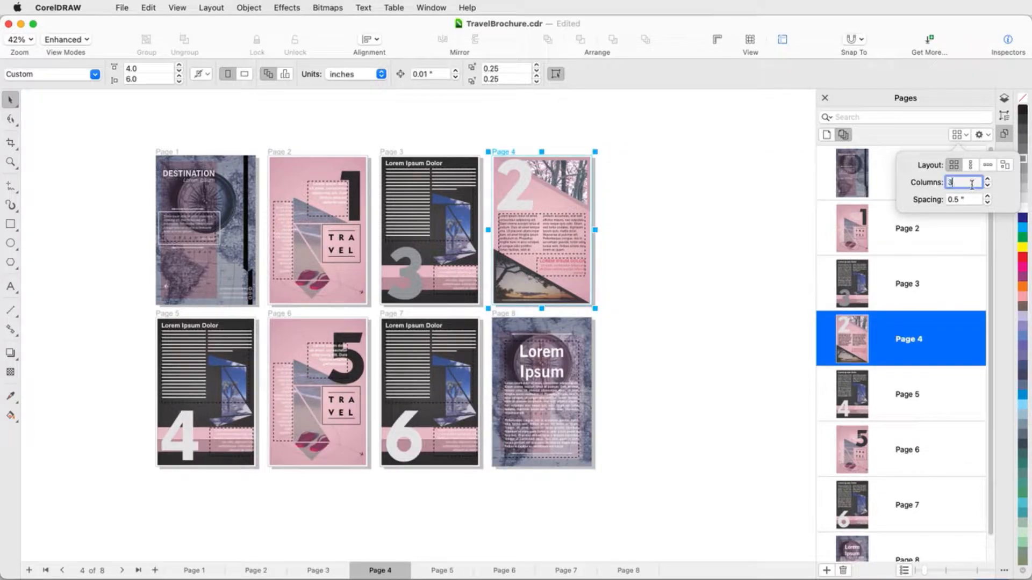
pyautogui.write('3')
pyautogui.press('Return')
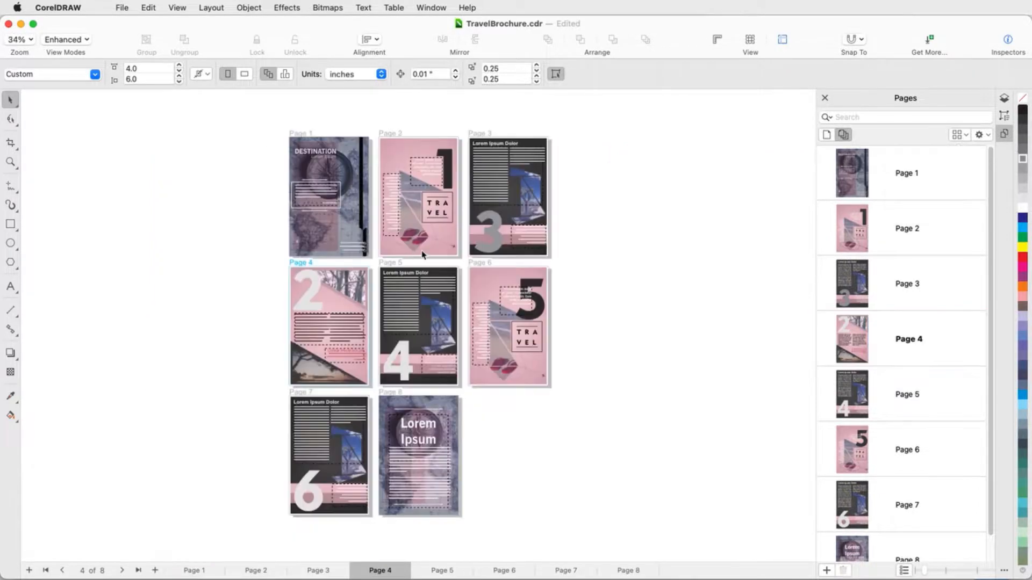
# Swap the large numerals between pages, moving the 2 to page 3's lower left and the 3 to page 4's upper left.
pyautogui.scroll(5, 428, 243)
pyautogui.click(214, 336)
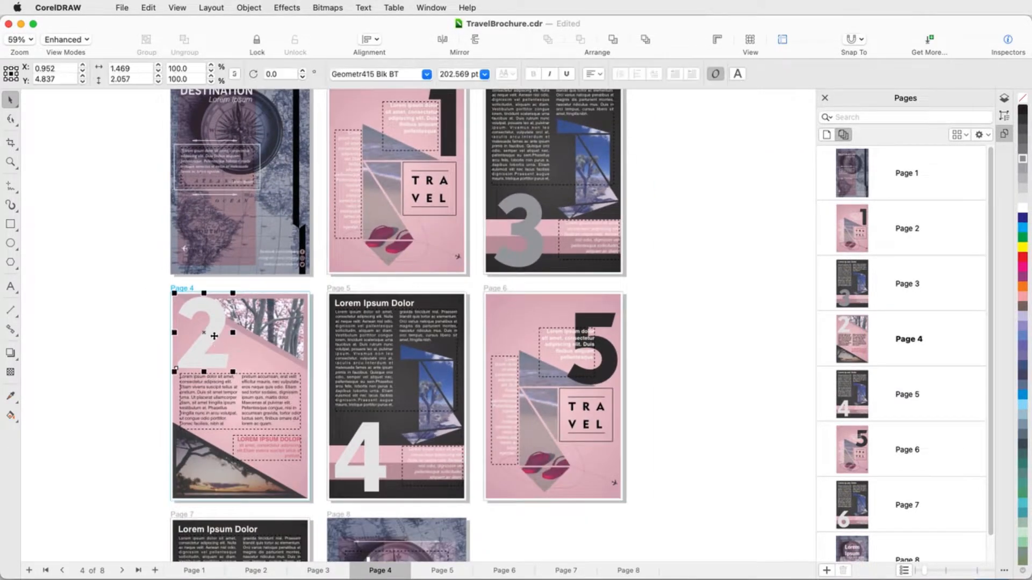
pyautogui.moveTo(214, 336); pyautogui.dragTo(525, 237)
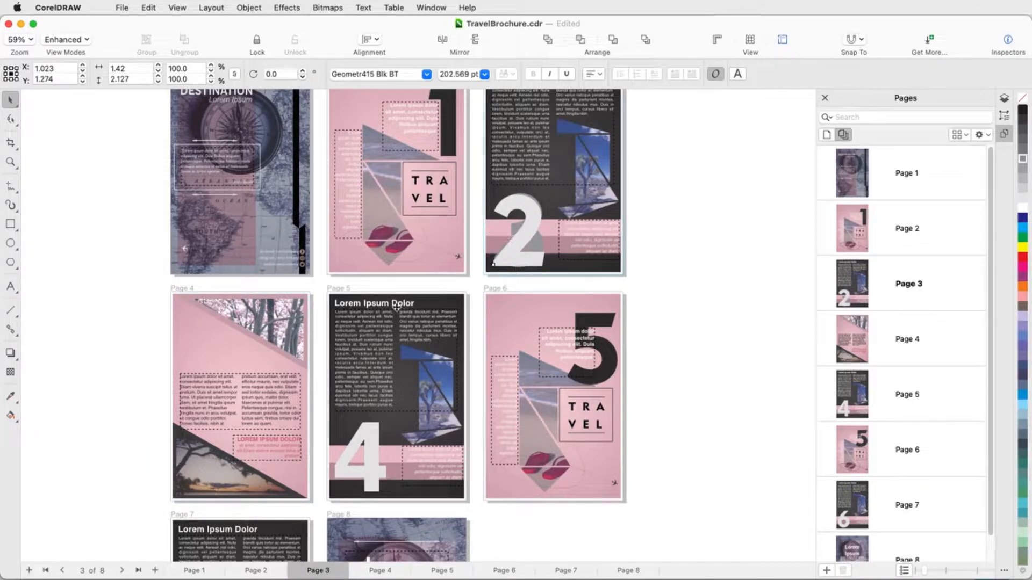
pyautogui.moveTo(396, 306); pyautogui.dragTo(213, 335)
pyautogui.click(142, 368)
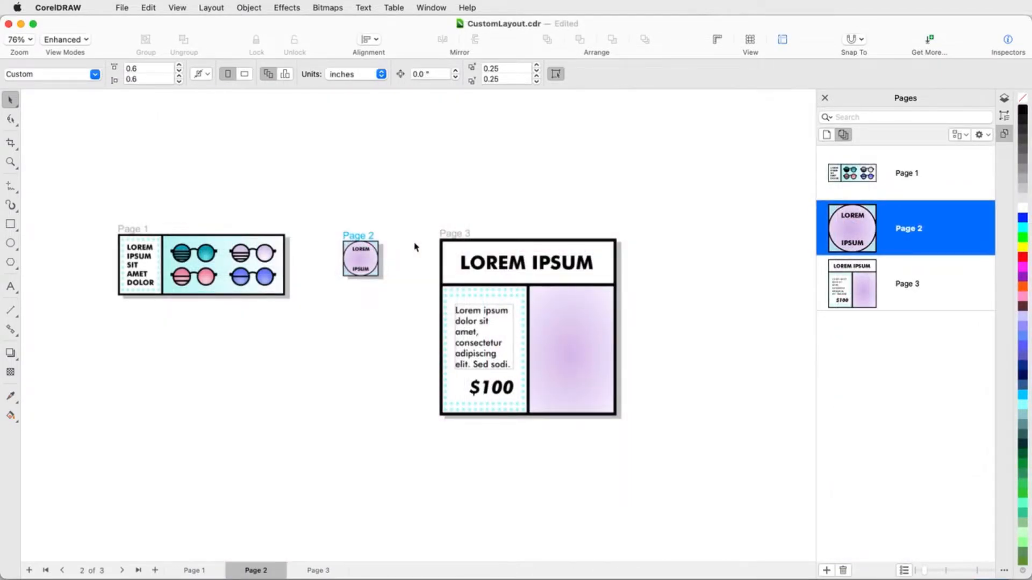
# In CustomLayout.cdr, reposition page 1 below page 3 and page 2 on page 3's right side.
pyautogui.moveTo(123, 232); pyautogui.dragTo(463, 430)
pyautogui.moveTo(362, 230); pyautogui.dragTo(651, 350)
# Duplicate the teal and pink glasses from page 1 onto page 3's purple area and enlarge them to about 2.12 by 1.91 inches.
pyautogui.keyDown('shift'); pyautogui.click(476, 506); pyautogui.keyUp('shift')
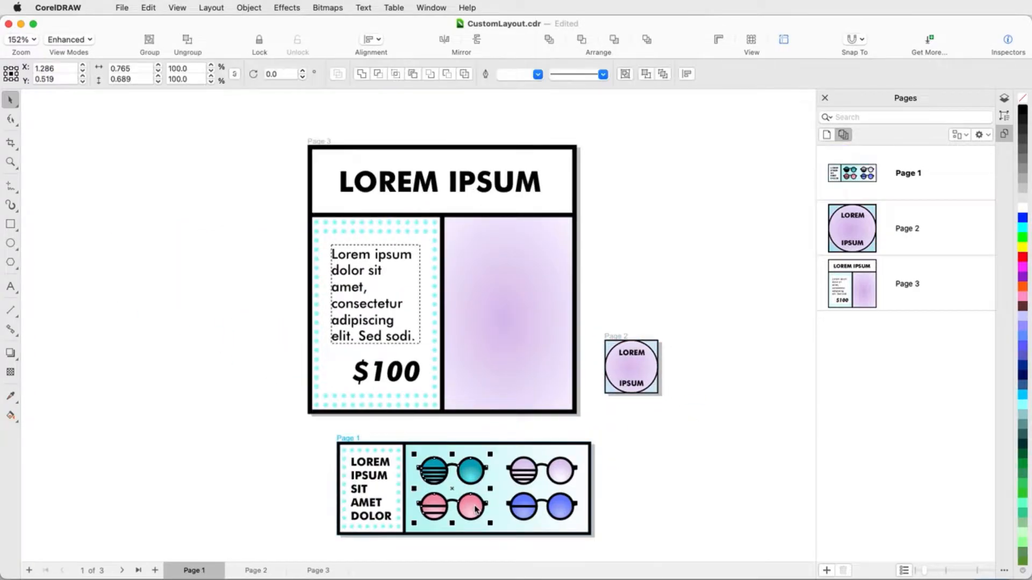
pyautogui.press('super+d')
pyautogui.moveTo(475, 466); pyautogui.dragTo(486, 256)
pyautogui.moveTo(524, 291); pyautogui.dragTo(647, 482)
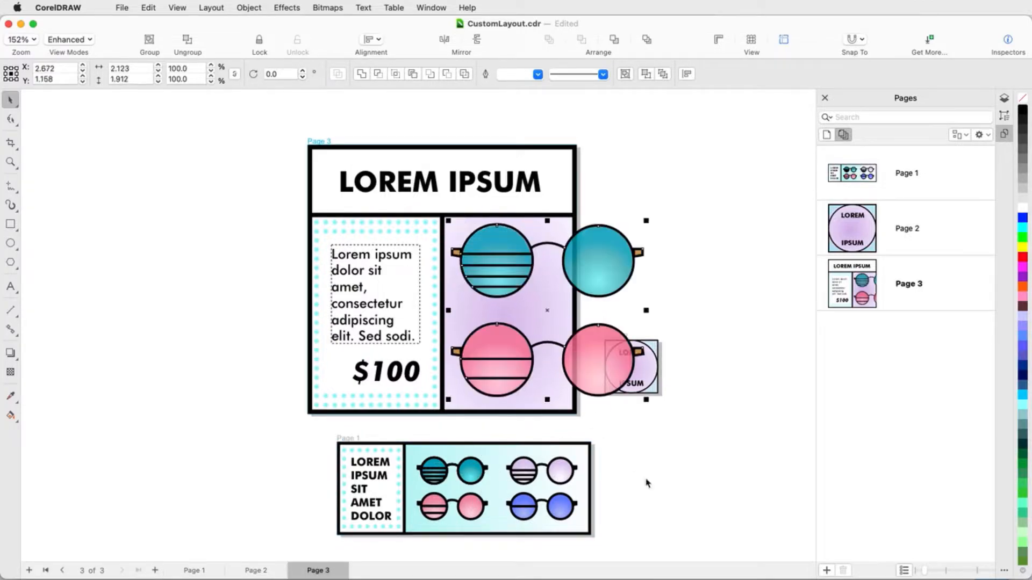
# Duplicate the teal glasses on page 1 and place the copy on the round design of page 2.
pyautogui.click(905, 227)
pyautogui.click(441, 478)
pyautogui.press('super+d')
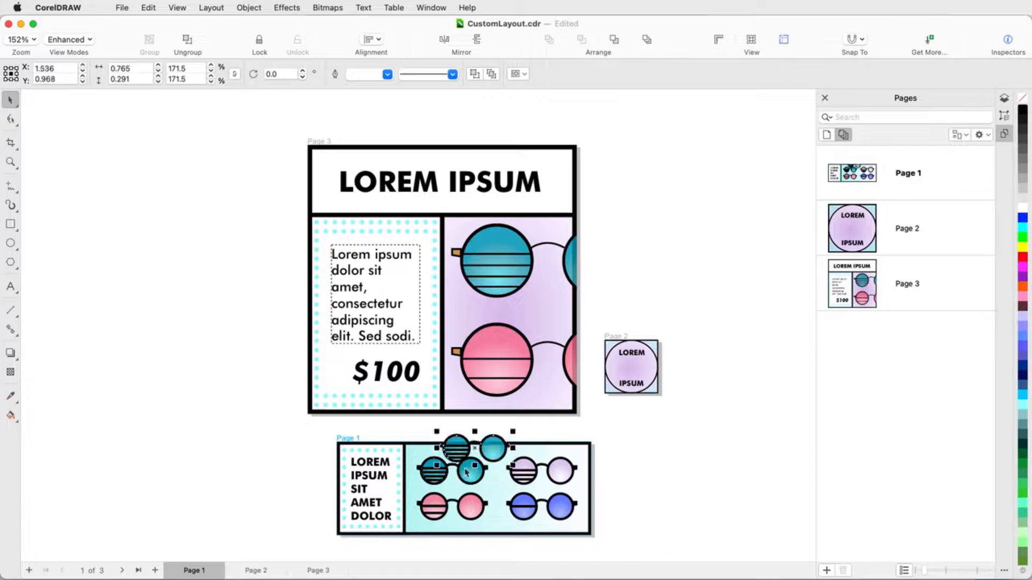
pyautogui.moveTo(465, 472); pyautogui.dragTo(649, 391)
# Give the page 2 glasses a 2.0 px outline, and scale them to about 0.47 by 0.18 inches centred between the words.
pyautogui.scroll(5, 664, 385)
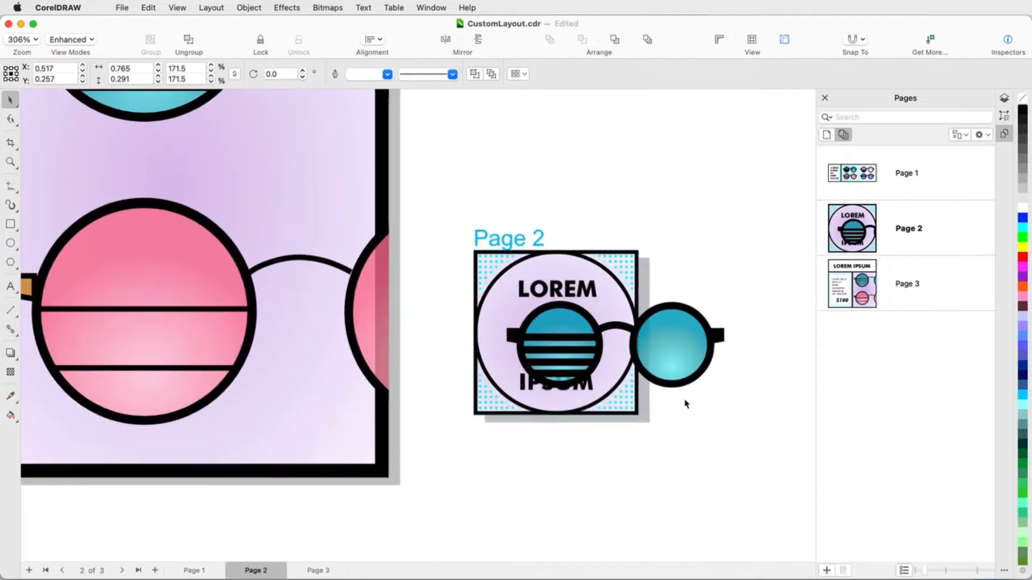
pyautogui.click(387, 74)
pyautogui.click(361, 127)
pyautogui.moveTo(723, 388); pyautogui.dragTo(643, 357)
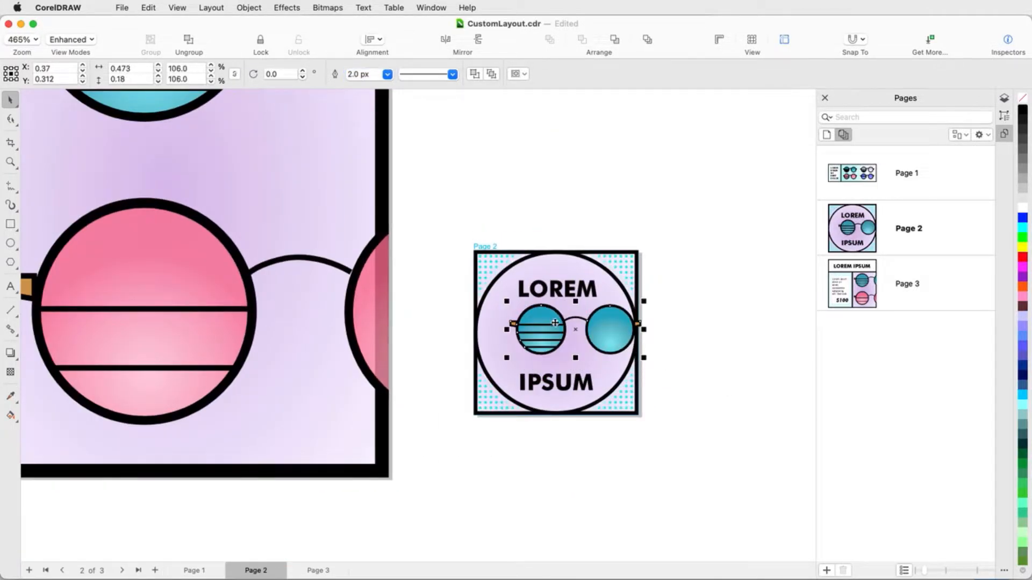
pyautogui.moveTo(554, 323); pyautogui.dragTo(536, 327)
# Zoom to fit all three pages in the window and clear the selection.
pyautogui.click(11, 161)
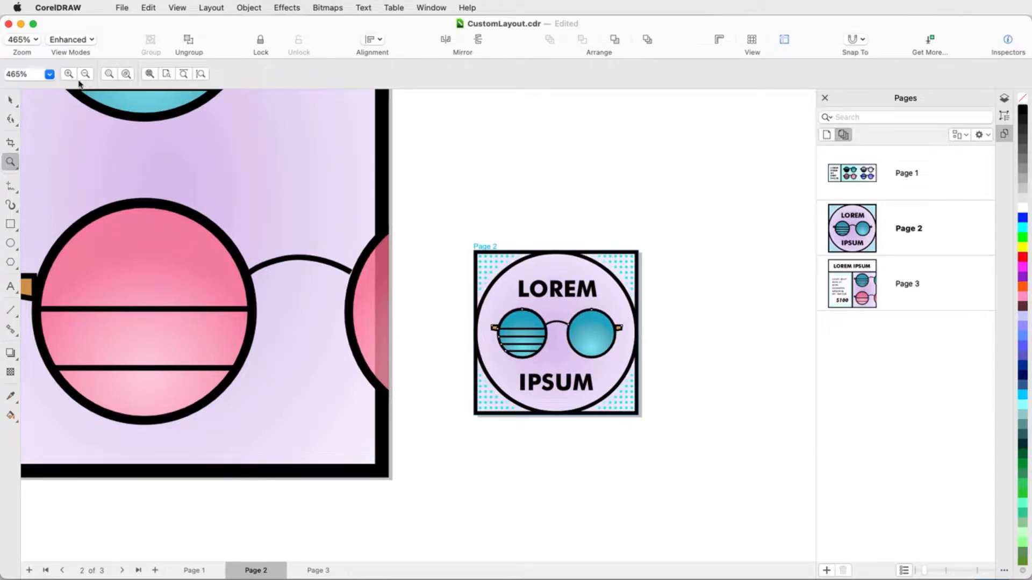
pyautogui.click(145, 74)
pyautogui.click(11, 100)
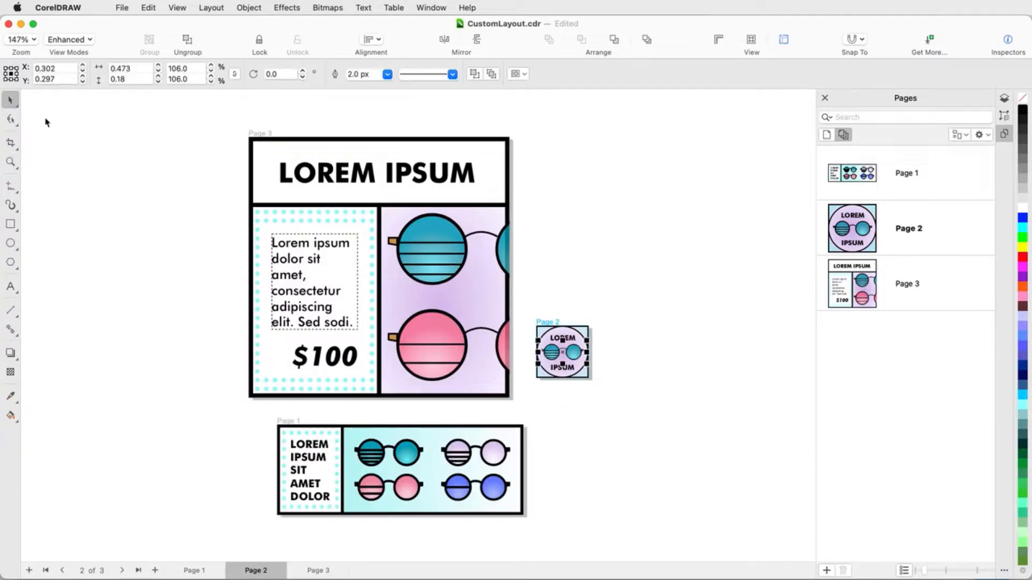
pyautogui.click(46, 122)
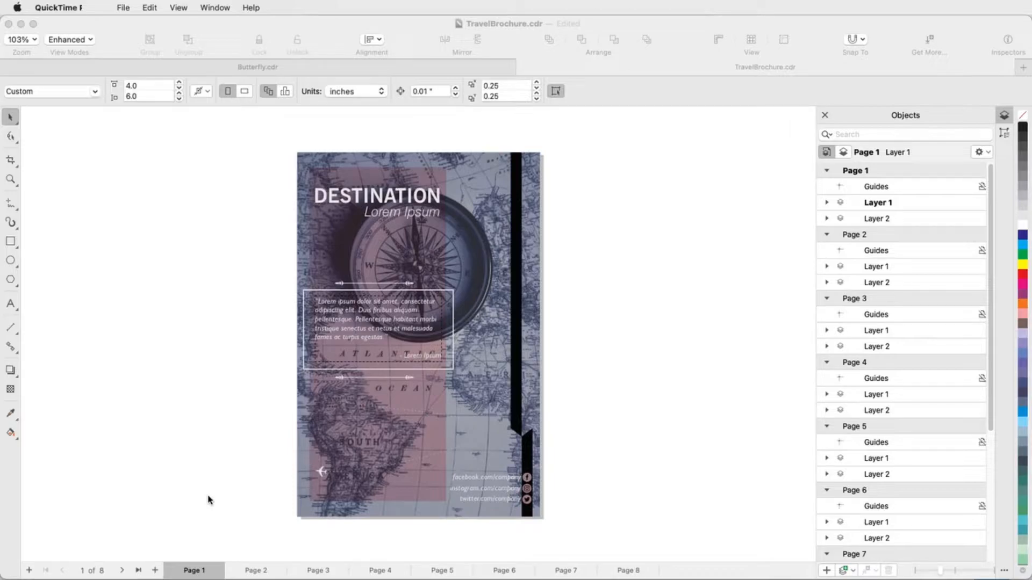
# In TravelBrochure.cdr, view page 2 and go on to page 3.
pyautogui.click(209, 500)
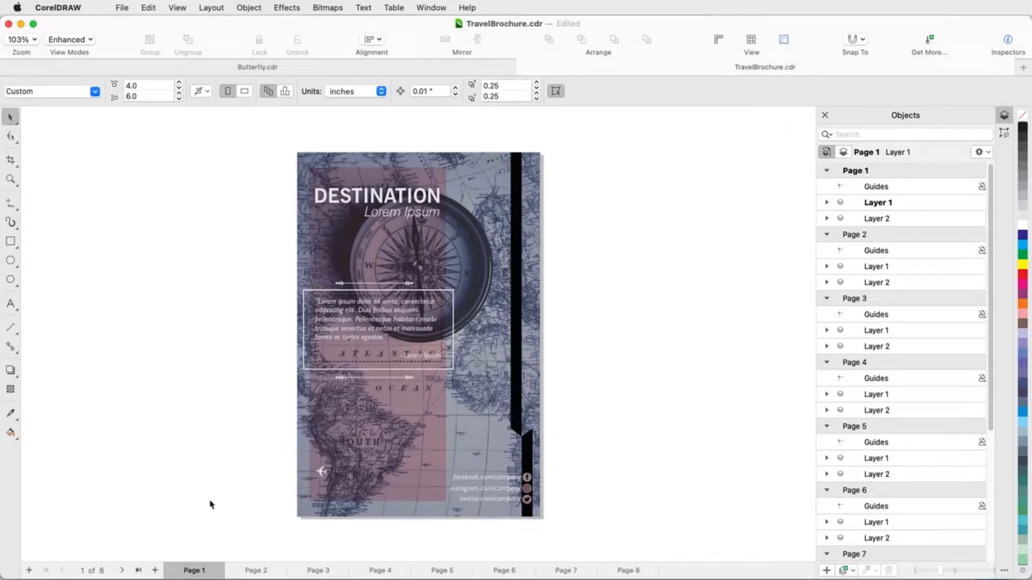
pyautogui.click(251, 570)
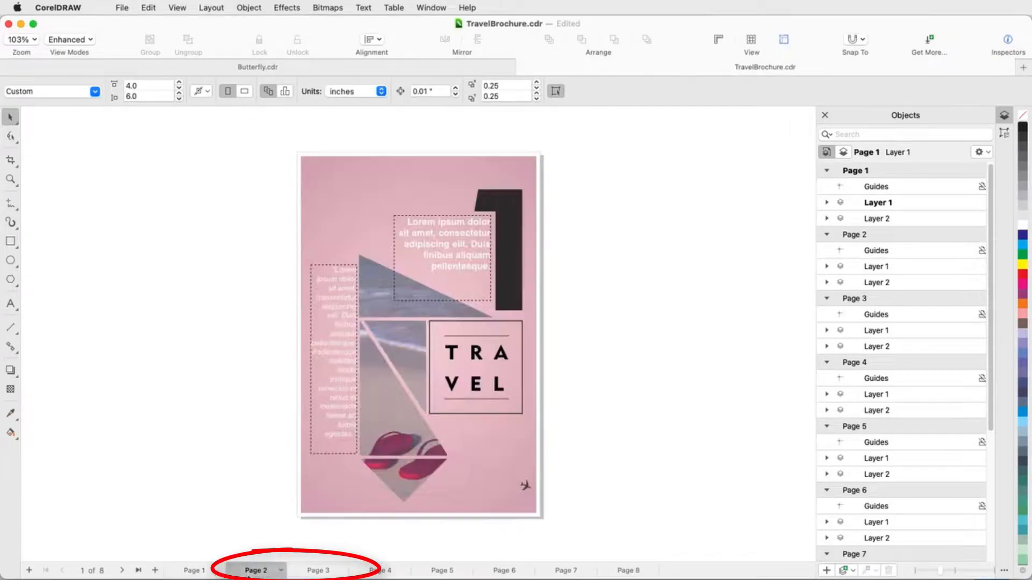
pyautogui.click(317, 571)
pyautogui.rightClick(326, 573)
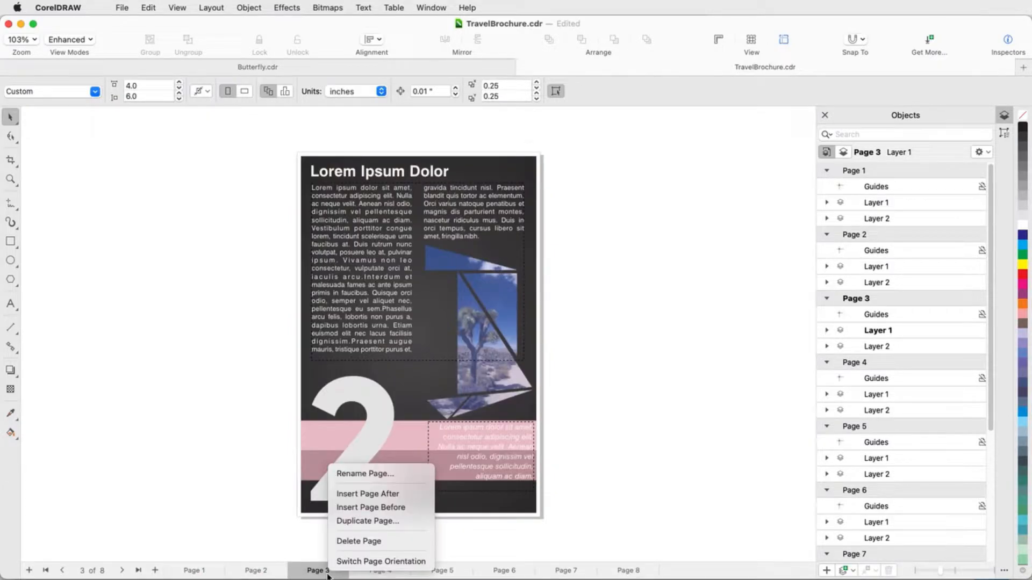
pyautogui.click(295, 544)
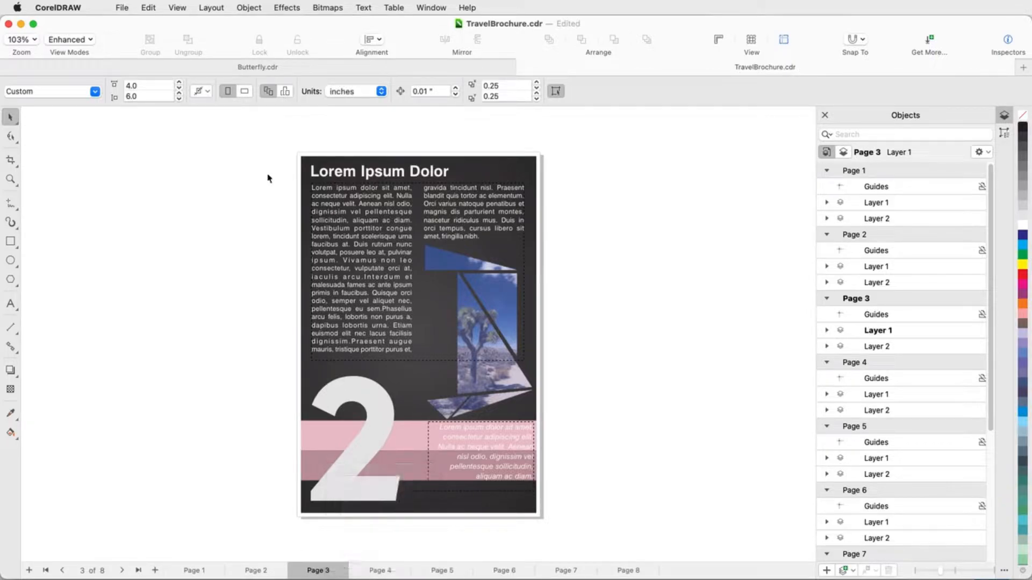
pyautogui.click(217, 10)
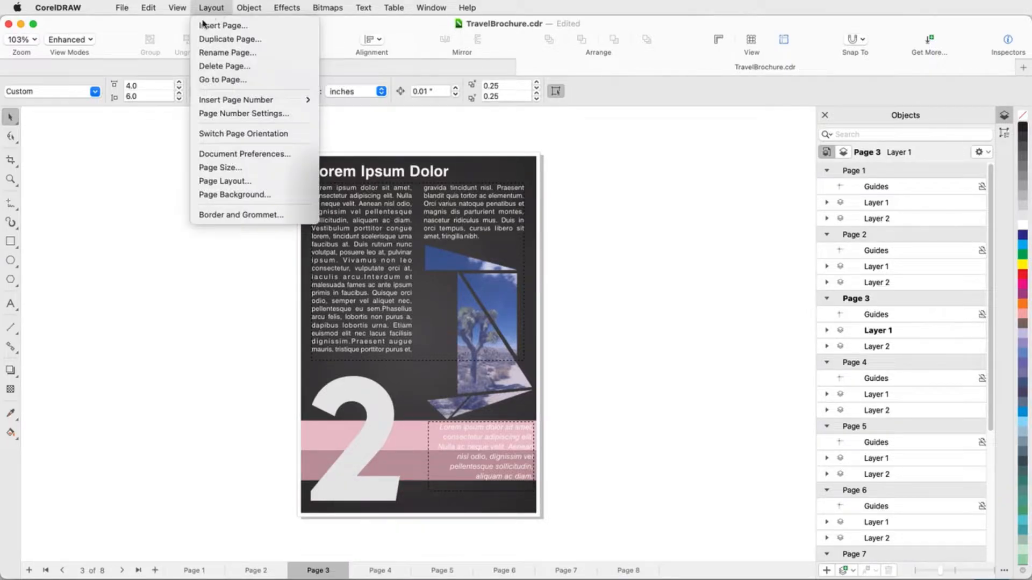
pyautogui.click(170, 120)
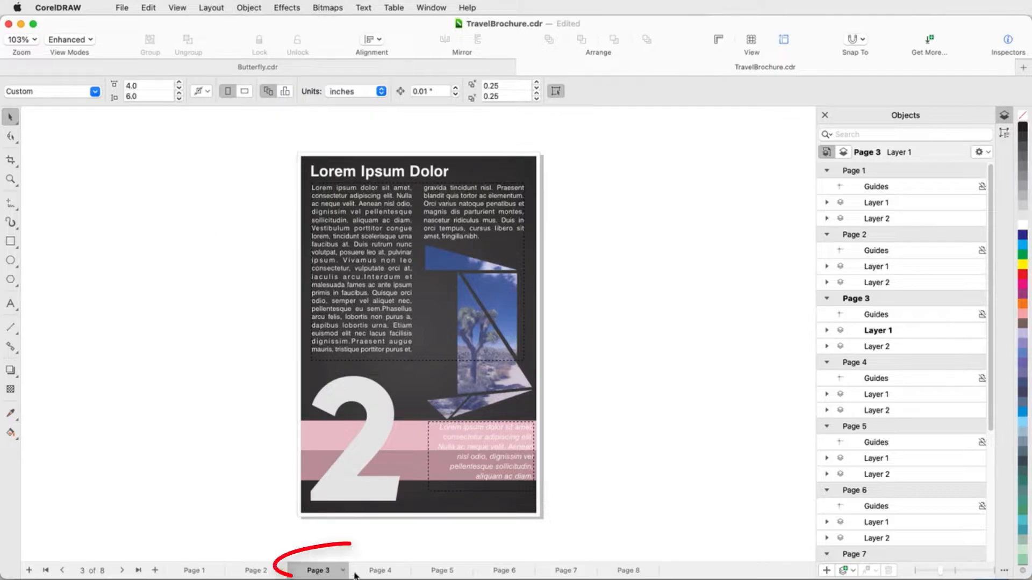
# Reorder page 3 to follow page 4, and transfer the large numeral 2 from the dark page to the pink page 3.
pyautogui.moveTo(325, 570); pyautogui.dragTo(378, 575)
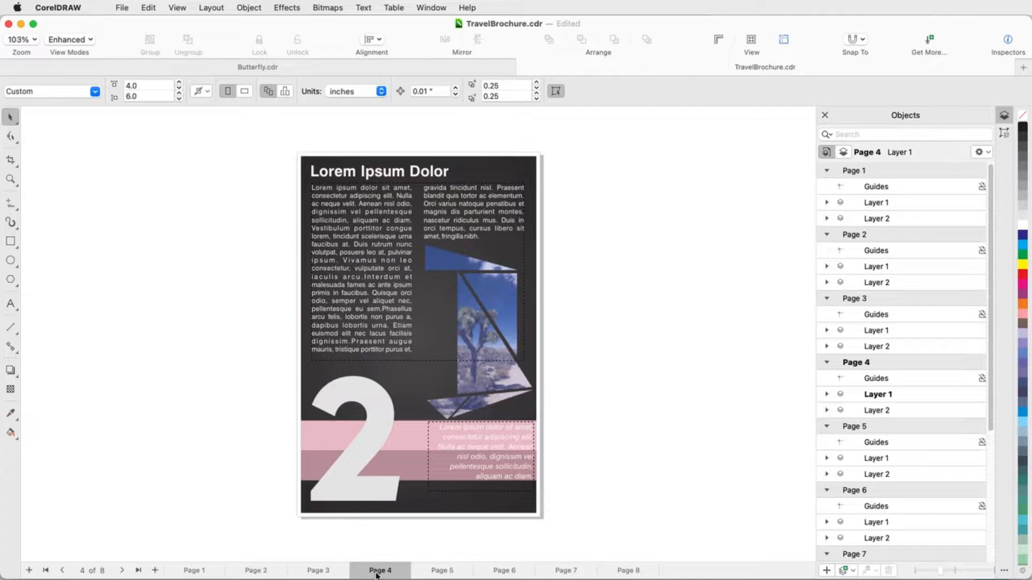
pyautogui.click(381, 431)
pyautogui.click(323, 571)
pyautogui.hotkey('ctrl', 'v')
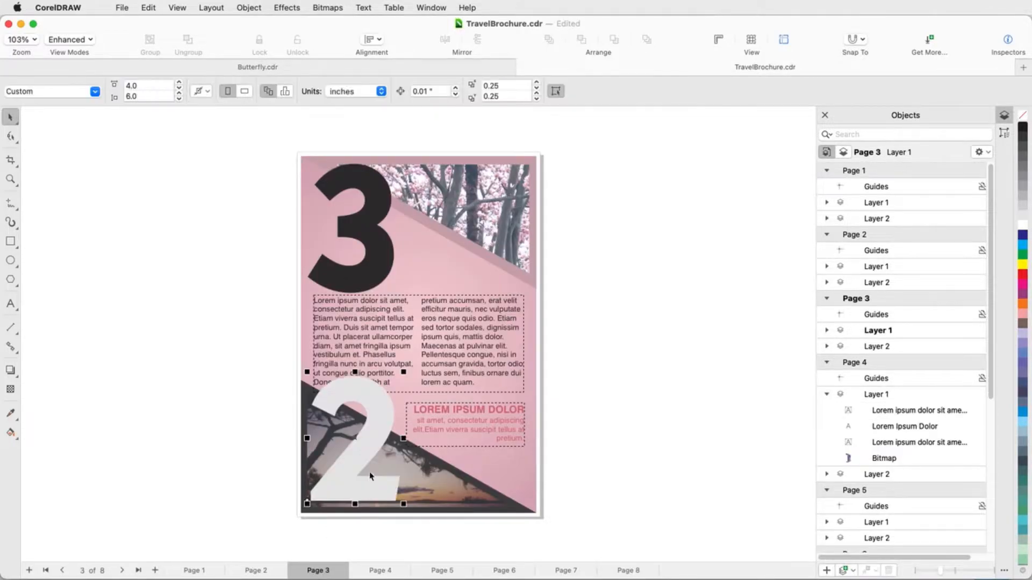
# Transfer the large numeral 3 from page 3 to the lower left of page 4 and fill it with gray.
pyautogui.click(387, 257)
pyautogui.moveTo(354, 217); pyautogui.dragTo(365, 437)
pyautogui.hotkey('ctrl', 'x')
pyautogui.click(376, 572)
pyautogui.hotkey('ctrl', 'v')
pyautogui.click(1023, 178)
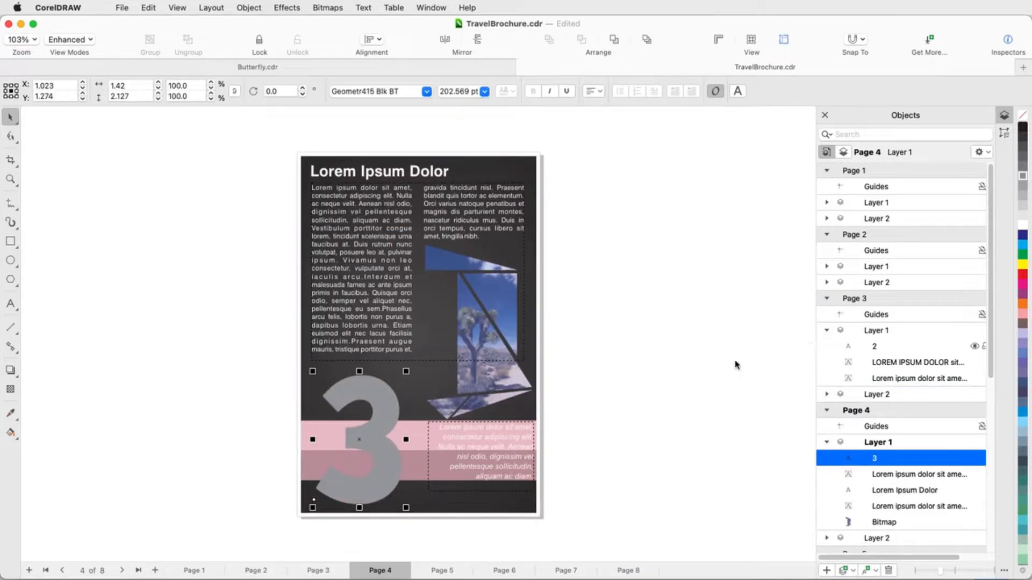
pyautogui.click(734, 362)
pyautogui.click(177, 8)
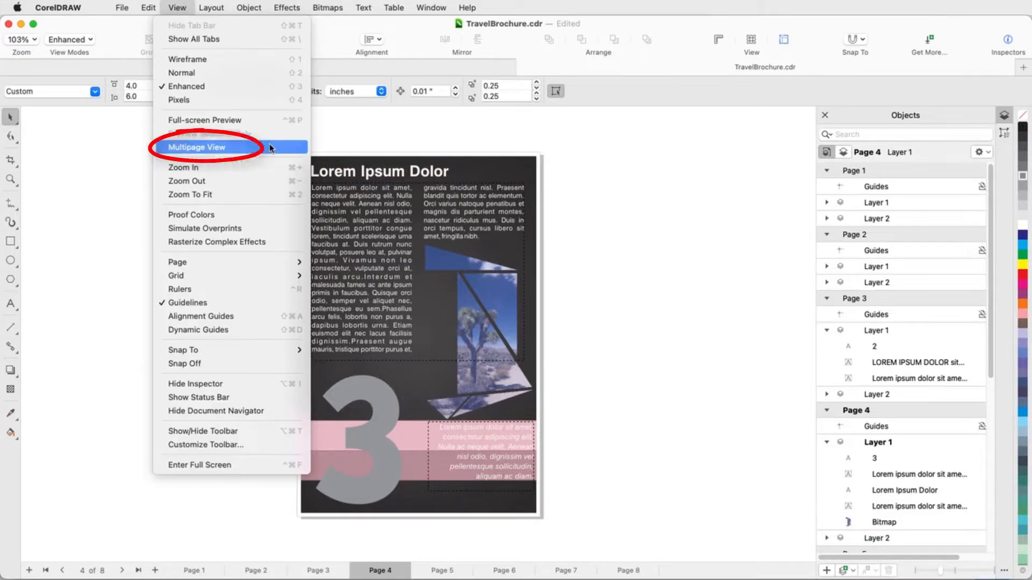
pyautogui.click(332, 131)
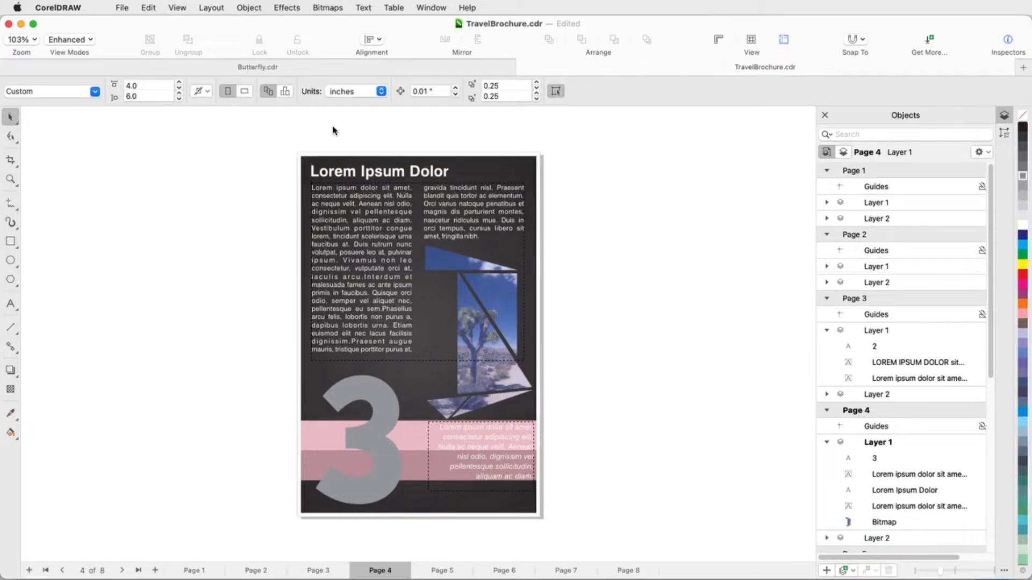
pyautogui.click(429, 8)
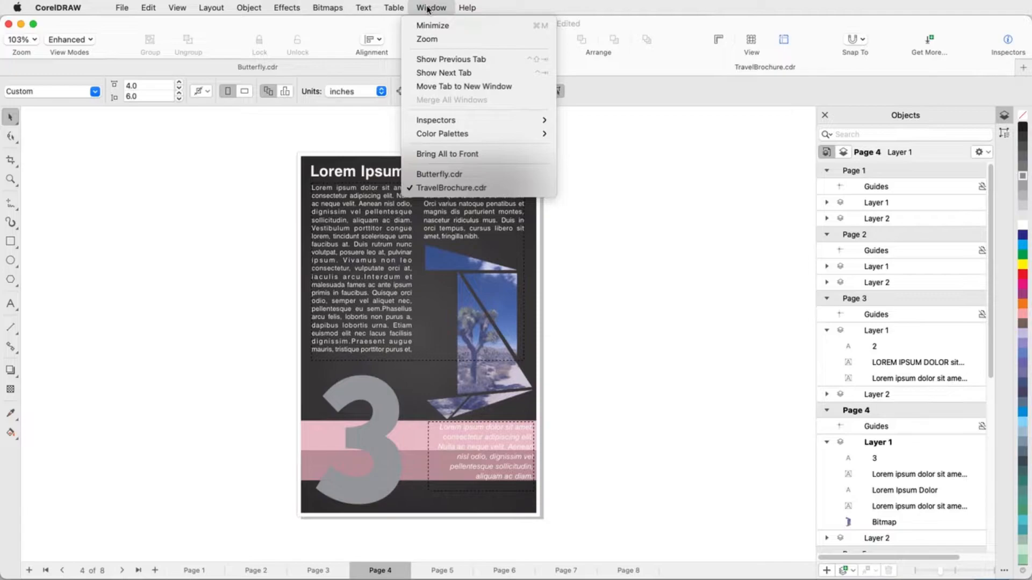
pyautogui.moveTo(482, 118)
pyautogui.click(572, 100)
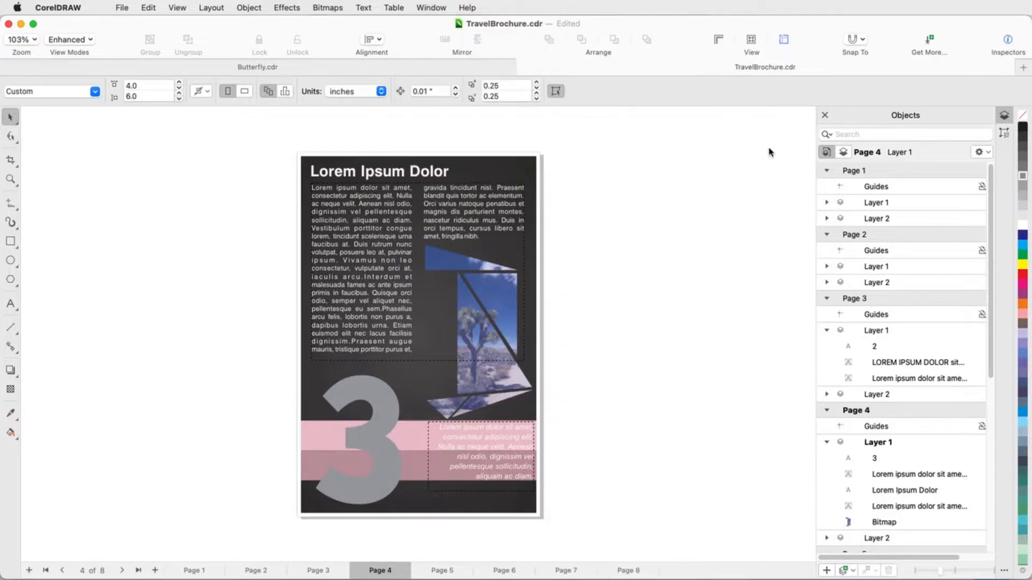
# Open the Pages inspector.
pyautogui.click(1004, 570)
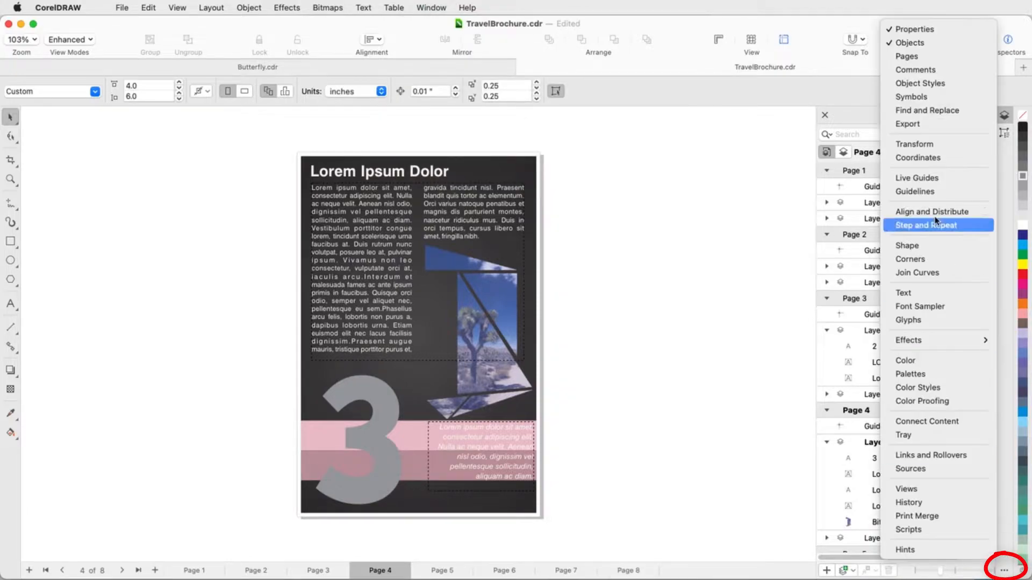
pyautogui.click(908, 57)
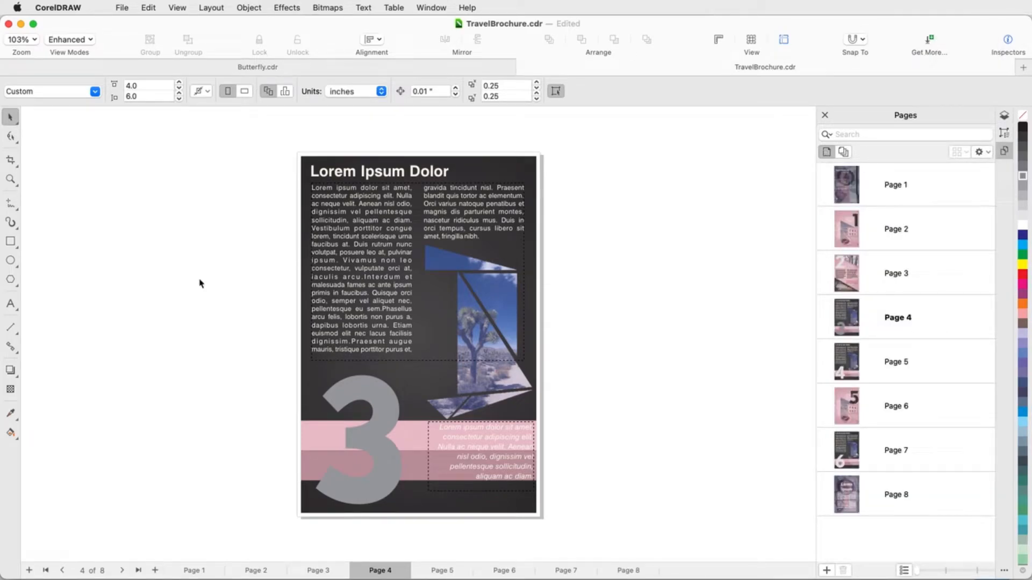
# Check the page view option in the new document settings without creating a document.
pyautogui.click(129, 12)
pyautogui.click(143, 26)
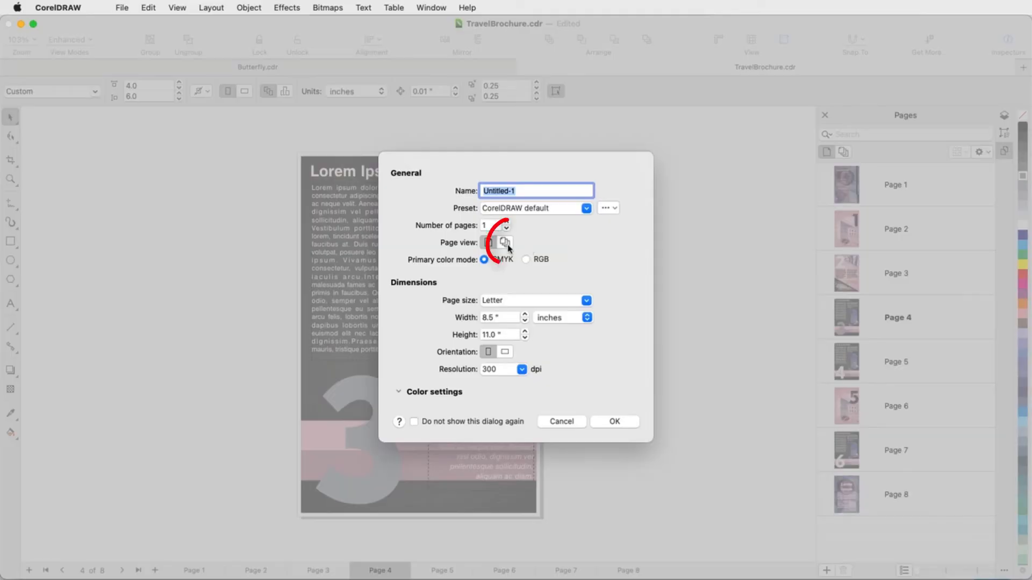
pyautogui.click(561, 422)
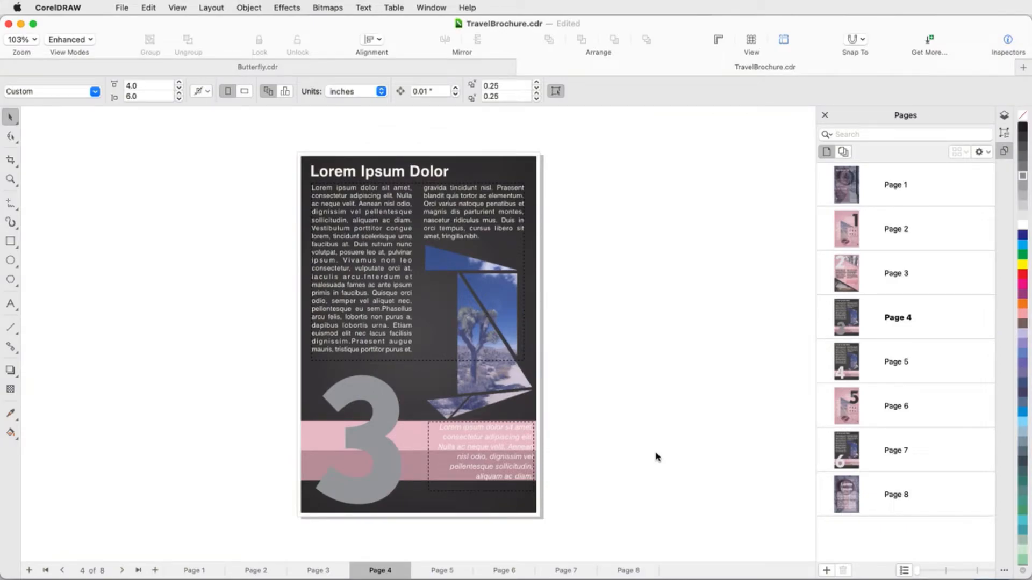
# Select page 4, show the page thumbnails as a grid, enlarge them slightly and return to the list display.
pyautogui.click(929, 320)
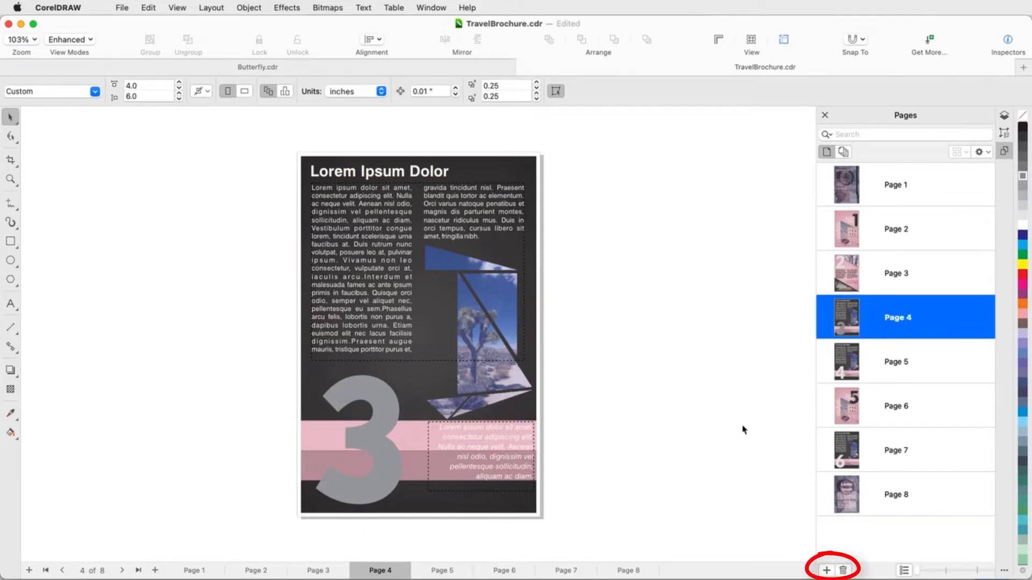
pyautogui.click(905, 571)
pyautogui.moveTo(918, 573); pyautogui.dragTo(927, 574)
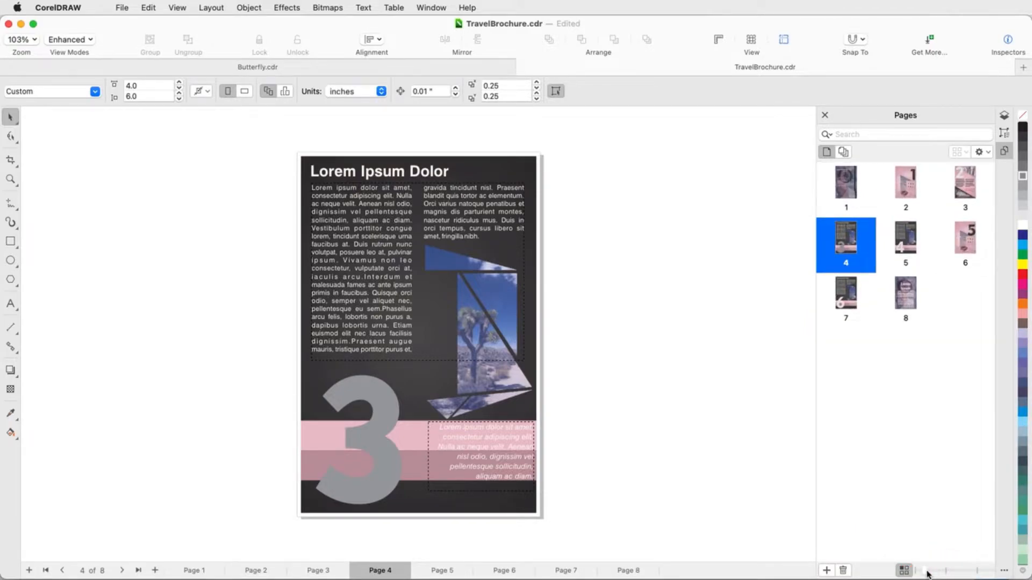
pyautogui.click(908, 573)
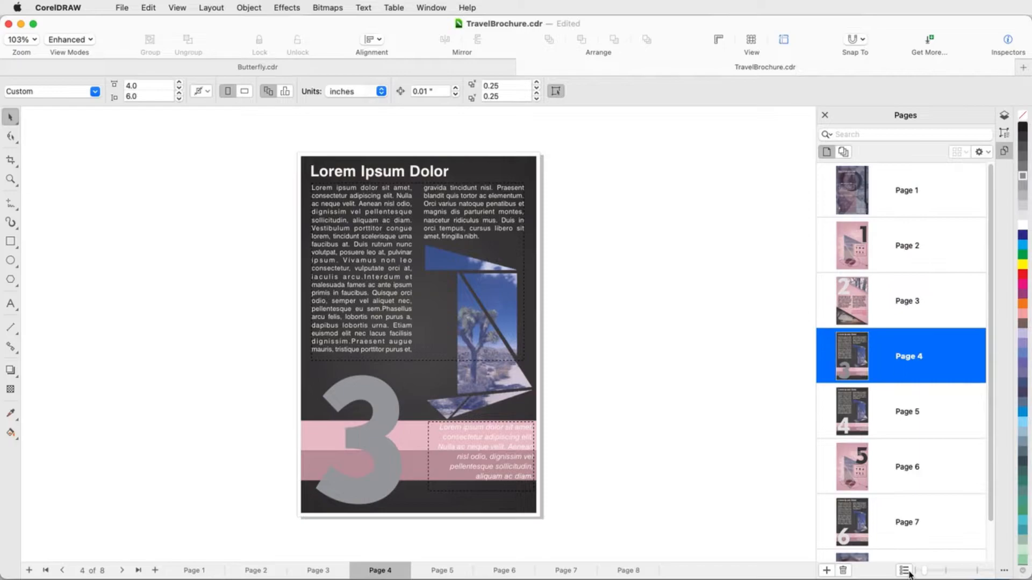
# Check the page commands available in the Pages inspector, search the pages for 4 and clear the search.
pyautogui.click(987, 154)
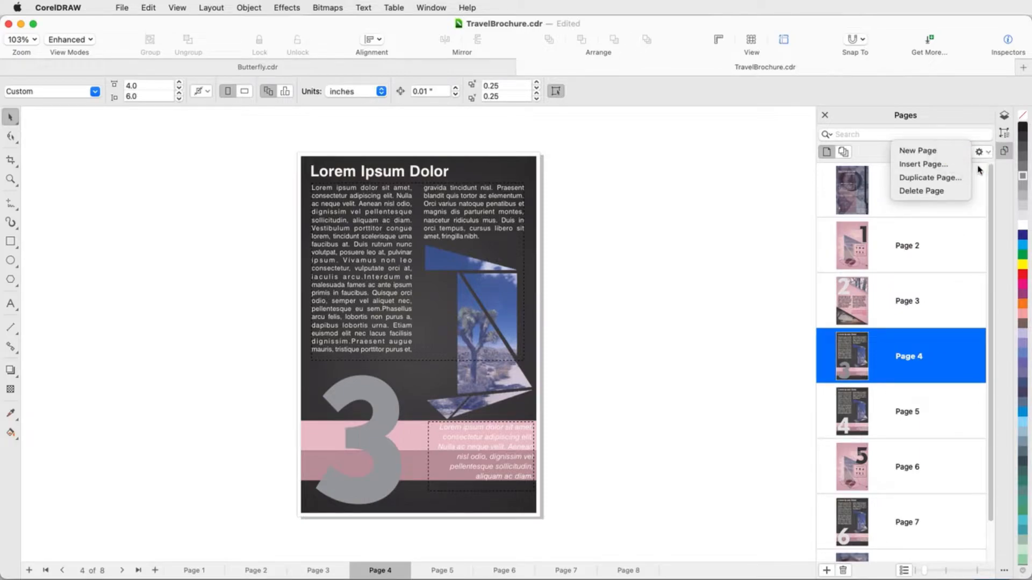
pyautogui.press('Escape')
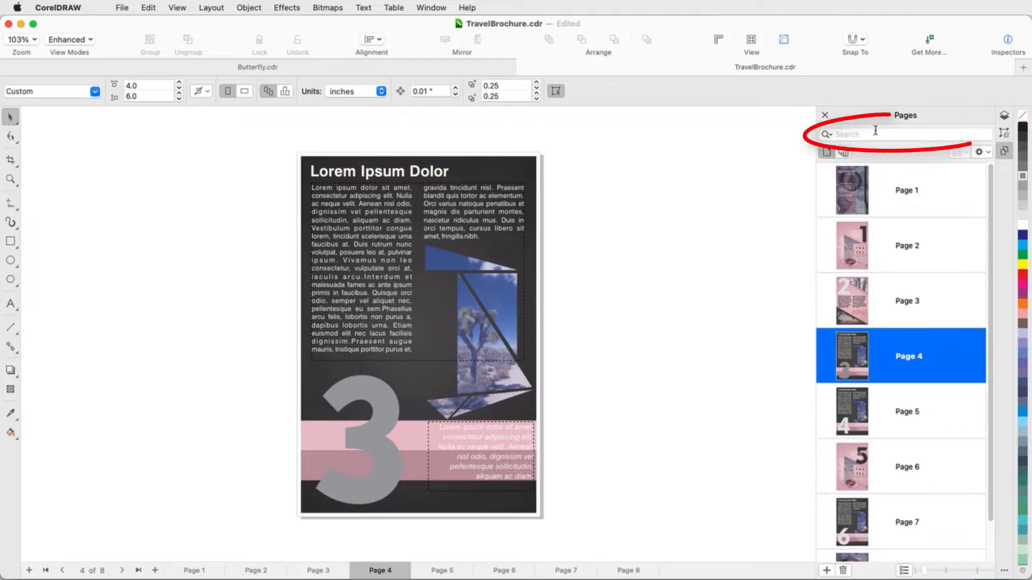
pyautogui.click(875, 133)
pyautogui.write('4')
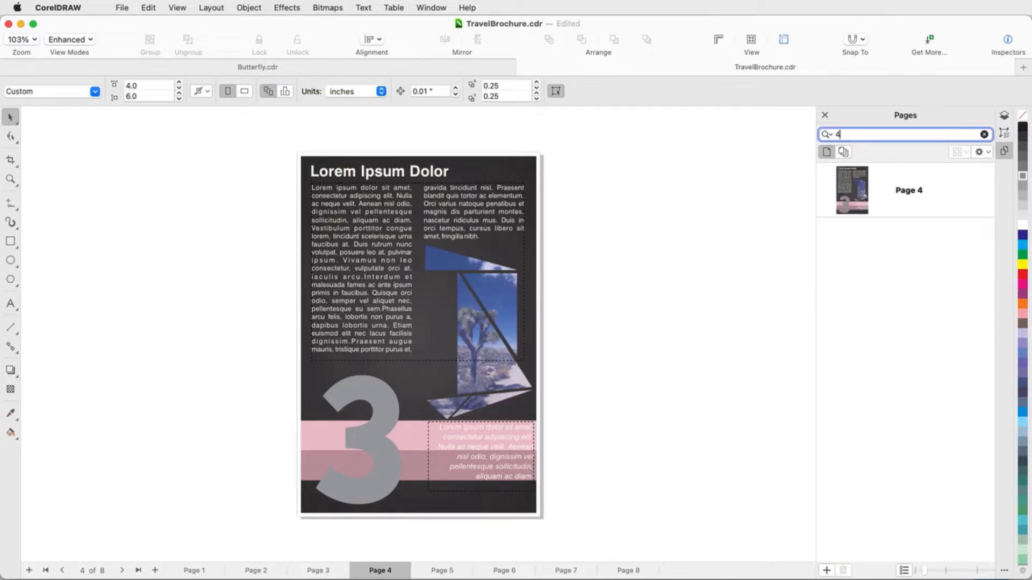
pyautogui.press('BackSpace')
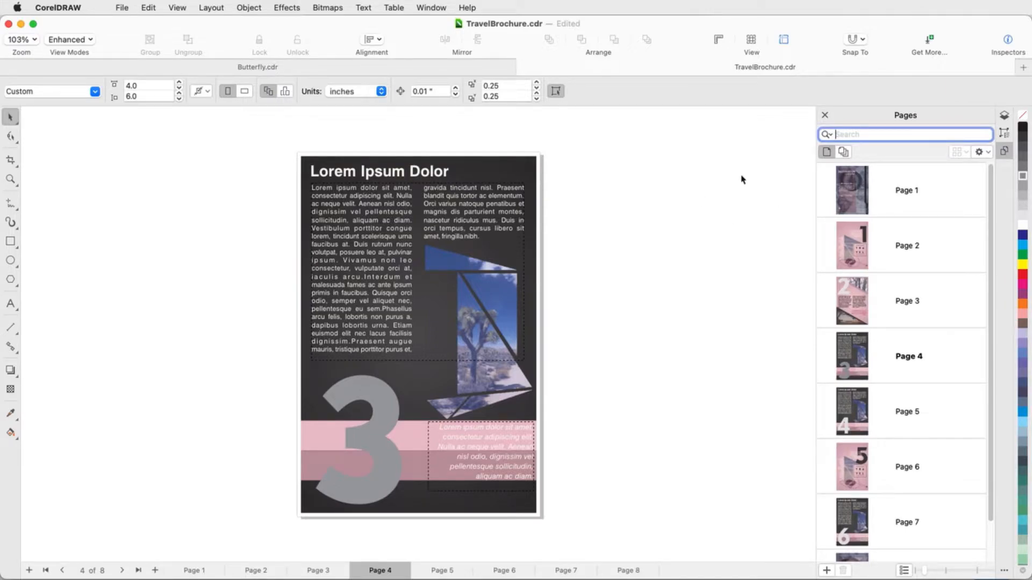
# Show all pages in multipage view, check the layout options and fit all pages in the drawing window.
pyautogui.click(843, 152)
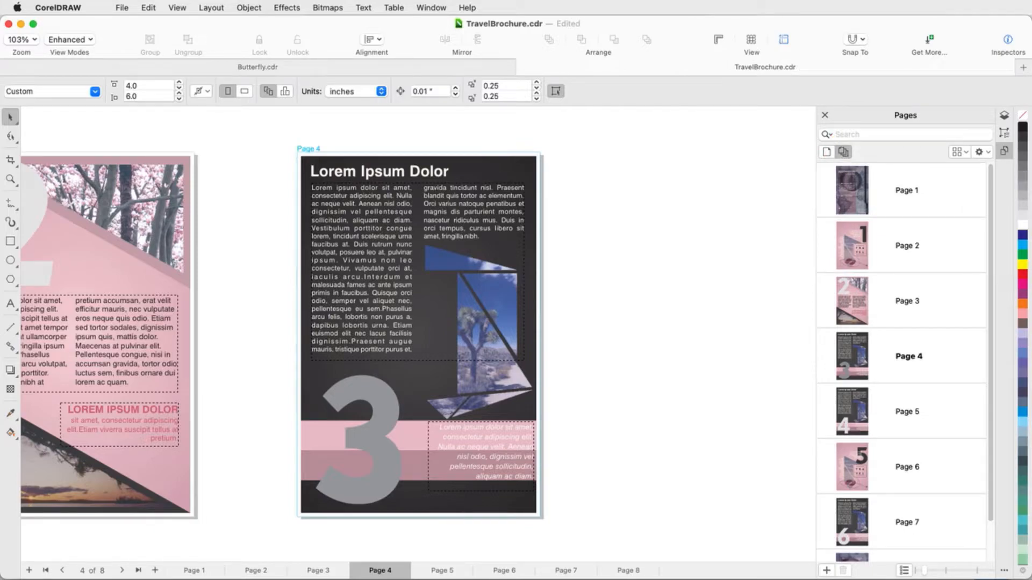
pyautogui.click(965, 152)
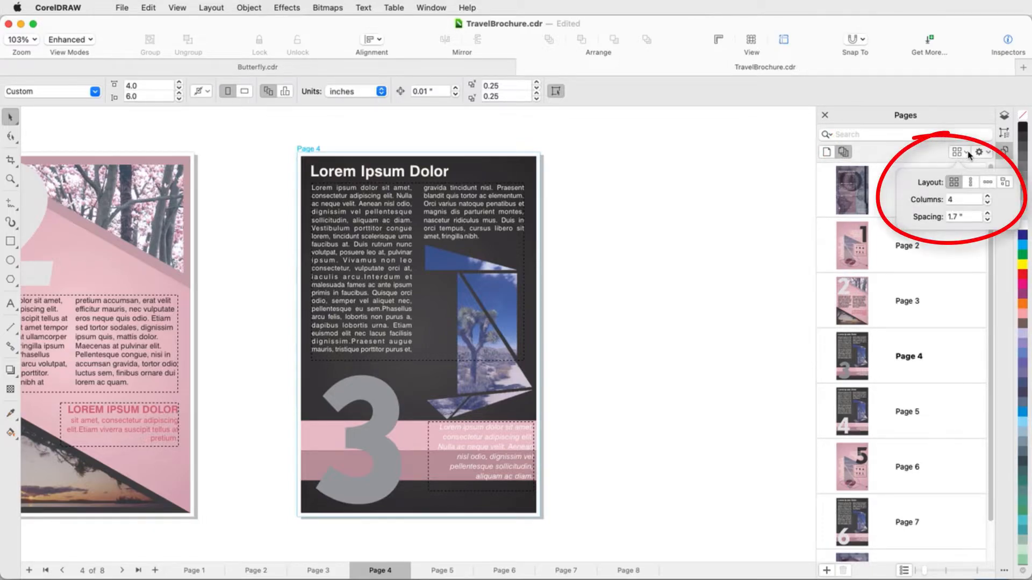
pyautogui.click(939, 152)
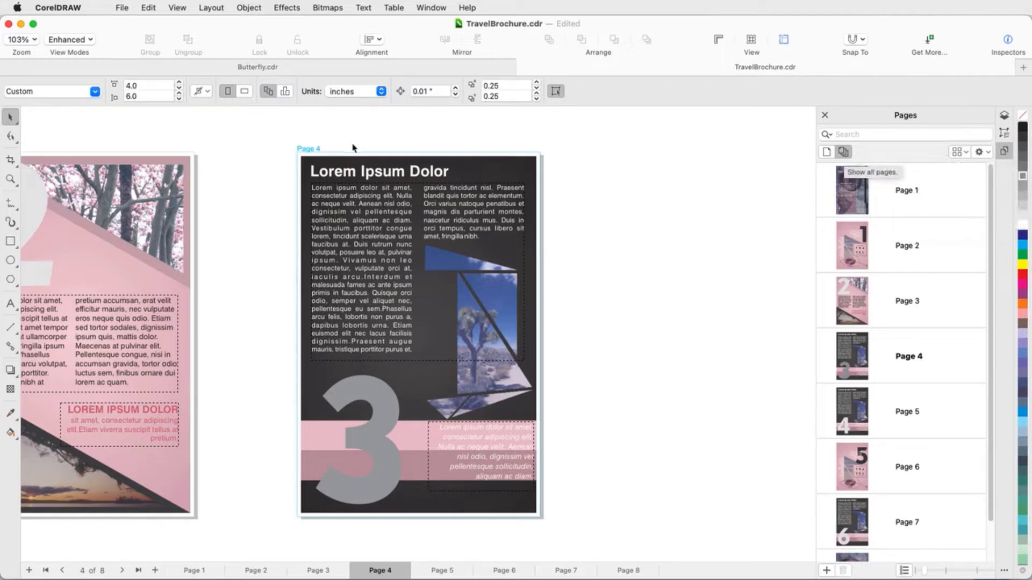
pyautogui.click(10, 179)
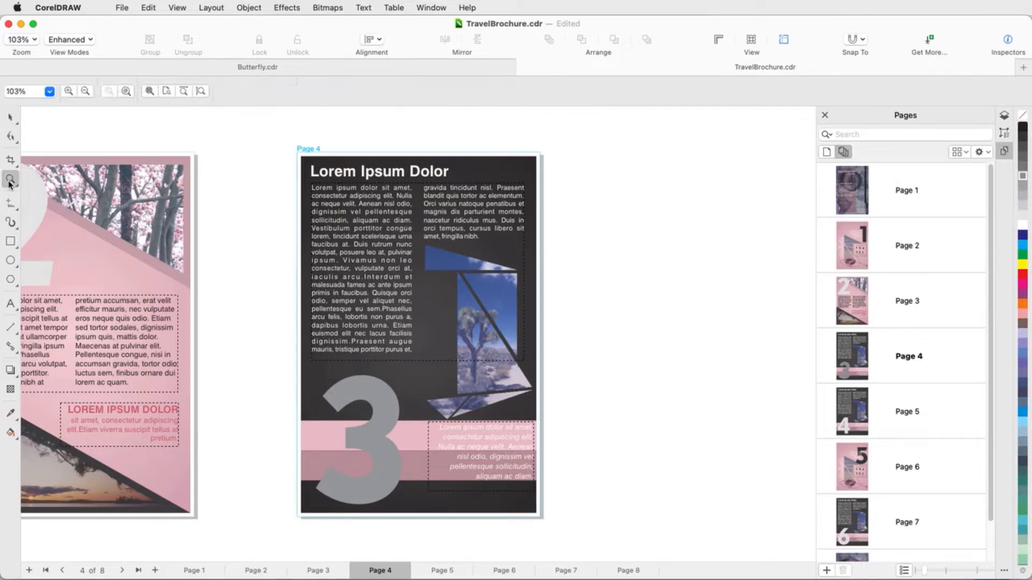
pyautogui.click(150, 92)
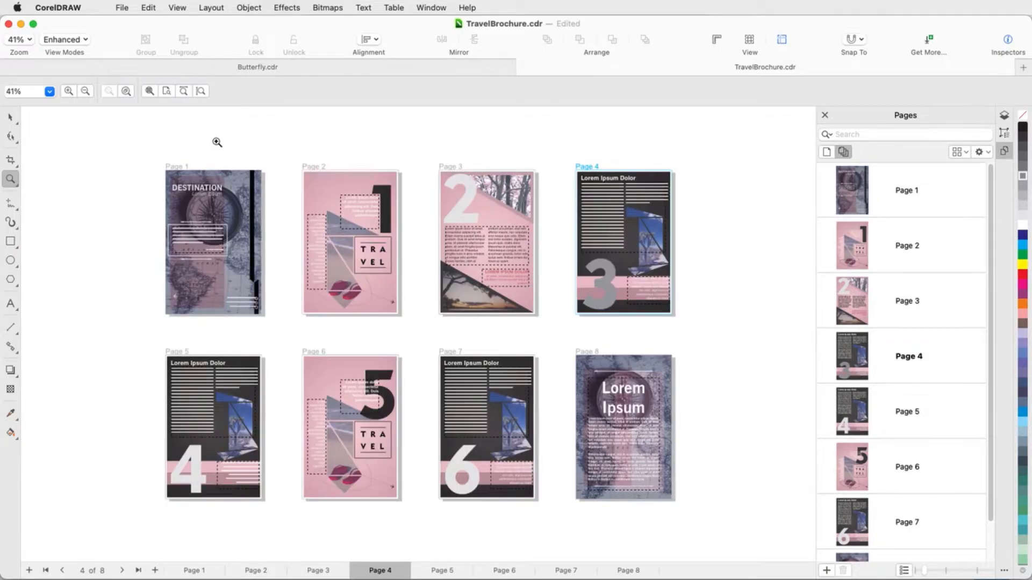
# Reorder the pink page 3 to follow page 4 in the page list, and make page 5 active.
pyautogui.press('space')
pyautogui.click(921, 295)
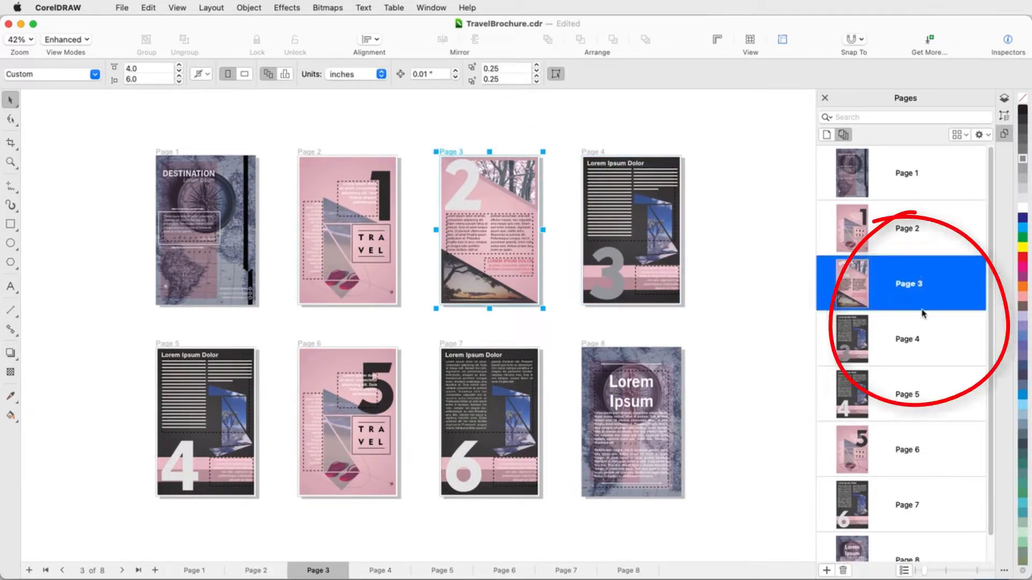
pyautogui.moveTo(922, 313); pyautogui.dragTo(923, 368)
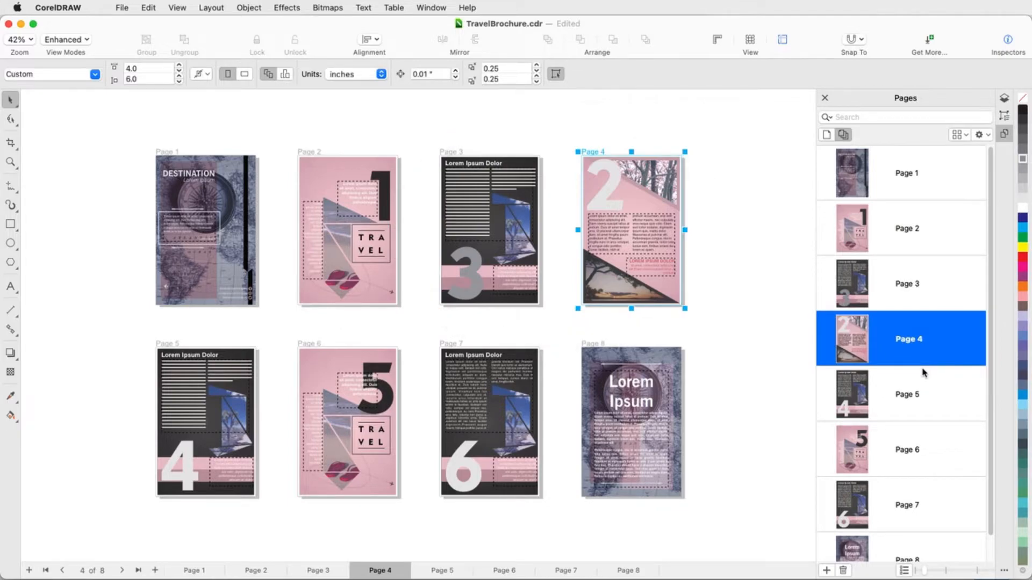
pyautogui.click(911, 399)
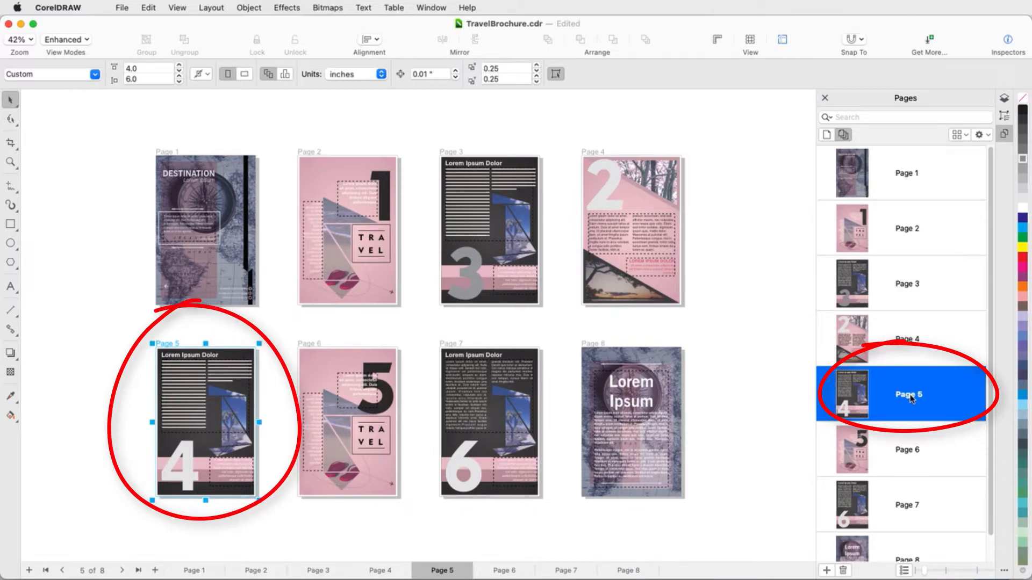
pyautogui.doubleClick(854, 392)
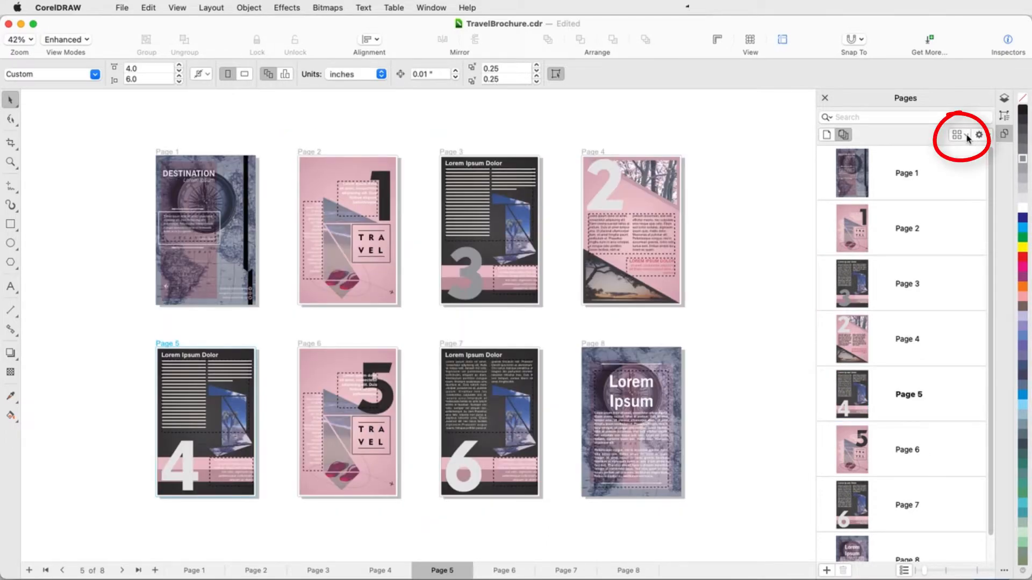
# Set the spacing between pages in the multipage grid layout to 0.5 inches.
pyautogui.click(962, 135)
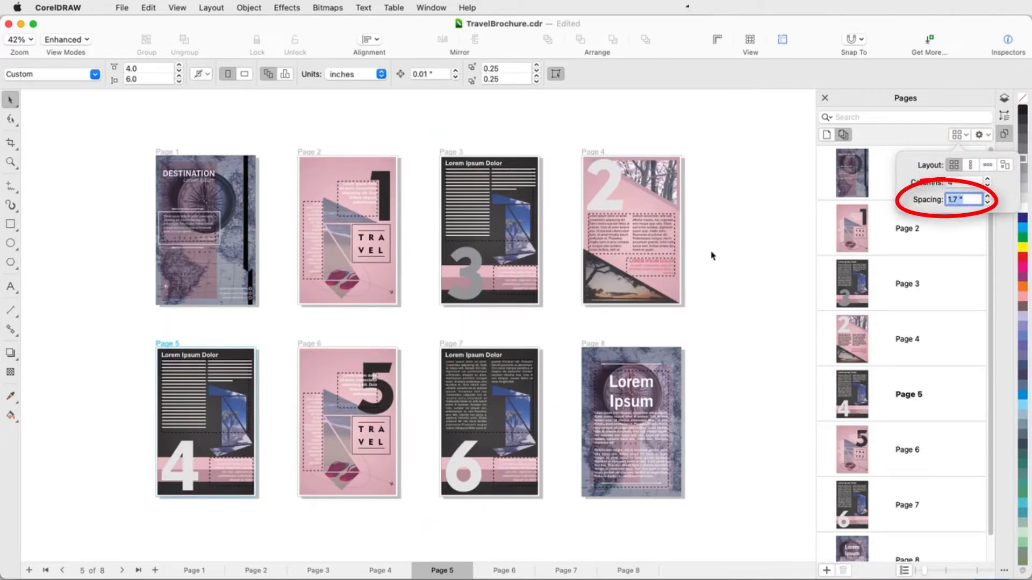
pyautogui.write('0.5')
pyautogui.press('Return')
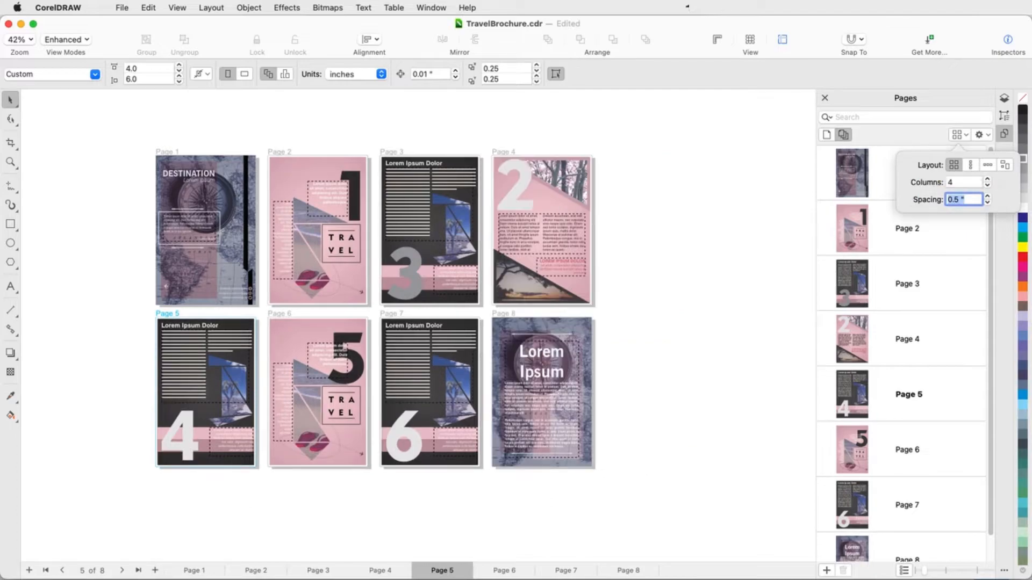
# Try the vertical, horizontal and custom page layouts, placing pages 5 and 4 freely below the row of pages.
pyautogui.click(970, 165)
pyautogui.click(987, 165)
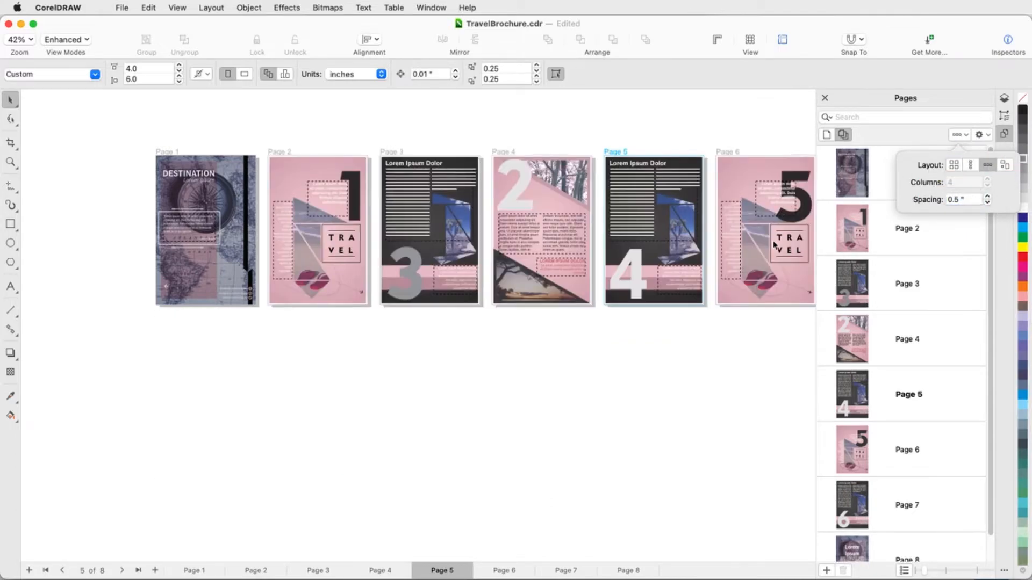
pyautogui.click(1004, 166)
pyautogui.moveTo(616, 152); pyautogui.dragTo(622, 286)
pyautogui.click(510, 151)
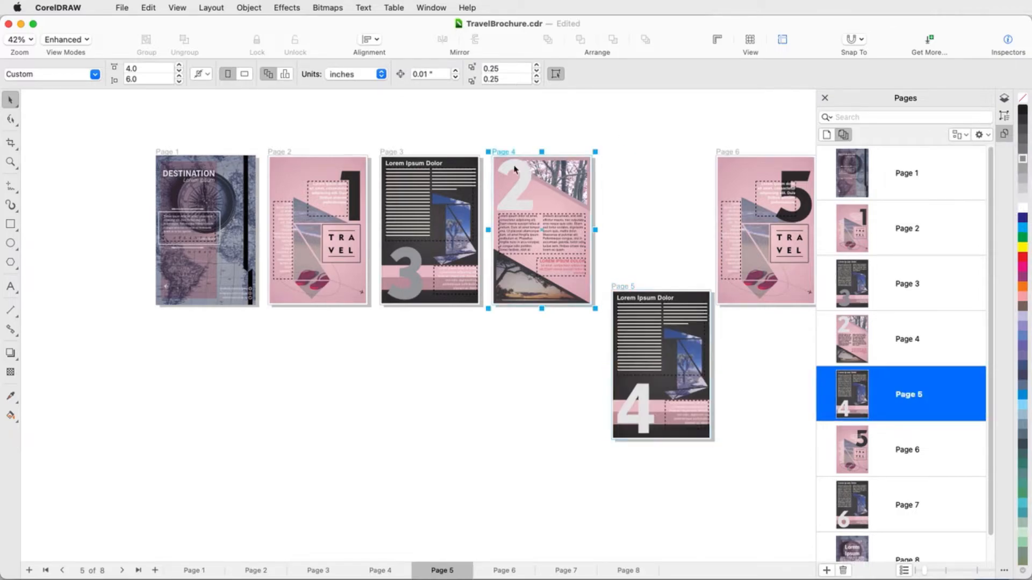
pyautogui.moveTo(509, 151); pyautogui.dragTo(394, 346)
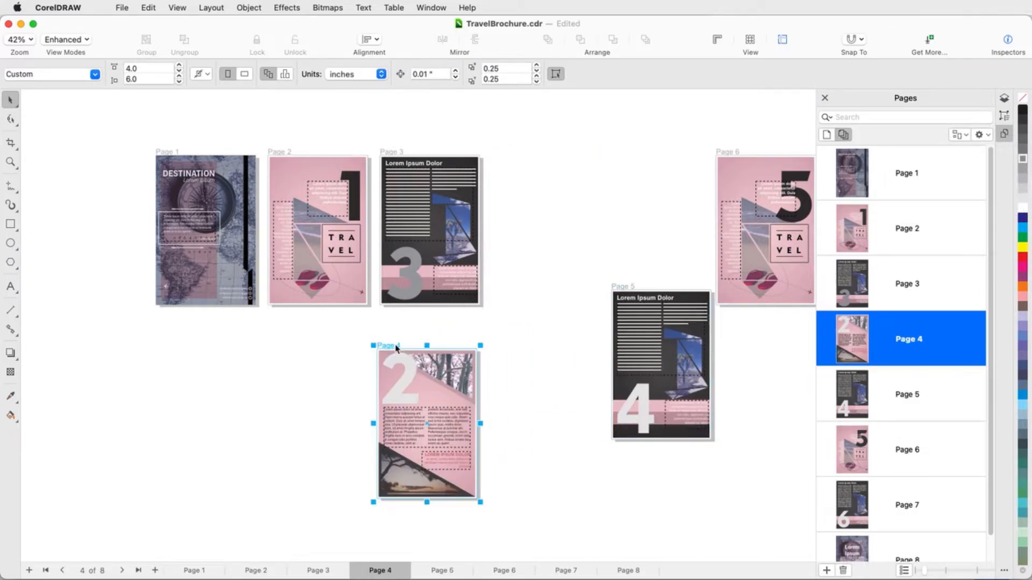
# Arrange the pages in a grid layout with 3 columns and deselect page 4.
pyautogui.click(962, 134)
pyautogui.click(956, 165)
pyautogui.click(974, 183)
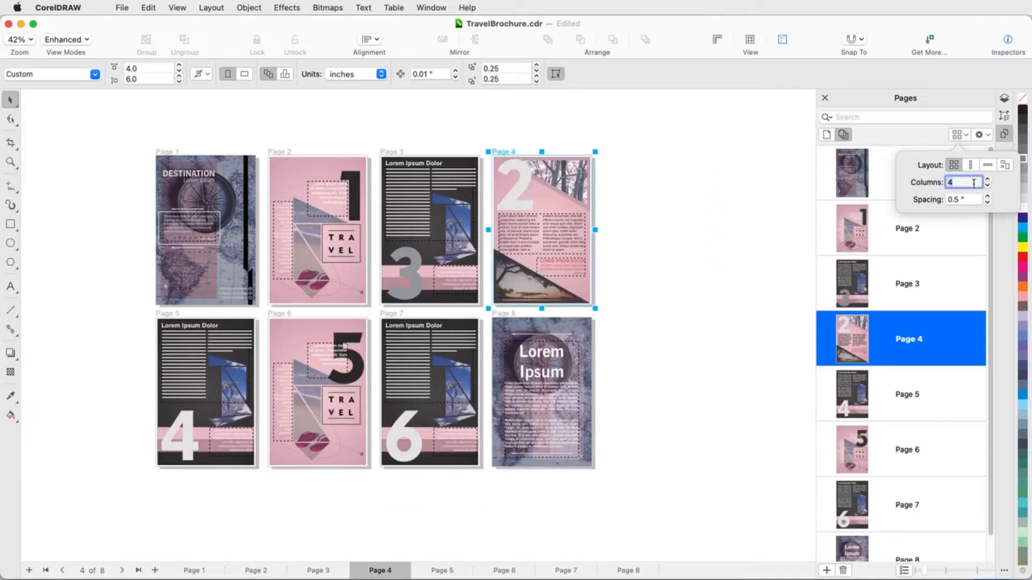
pyautogui.write('3')
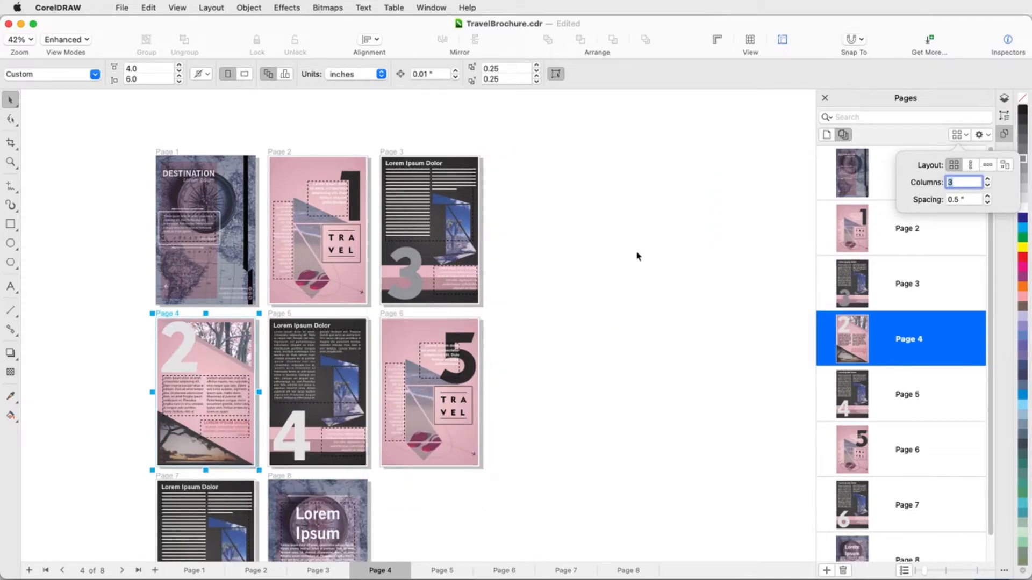
pyautogui.click(608, 262)
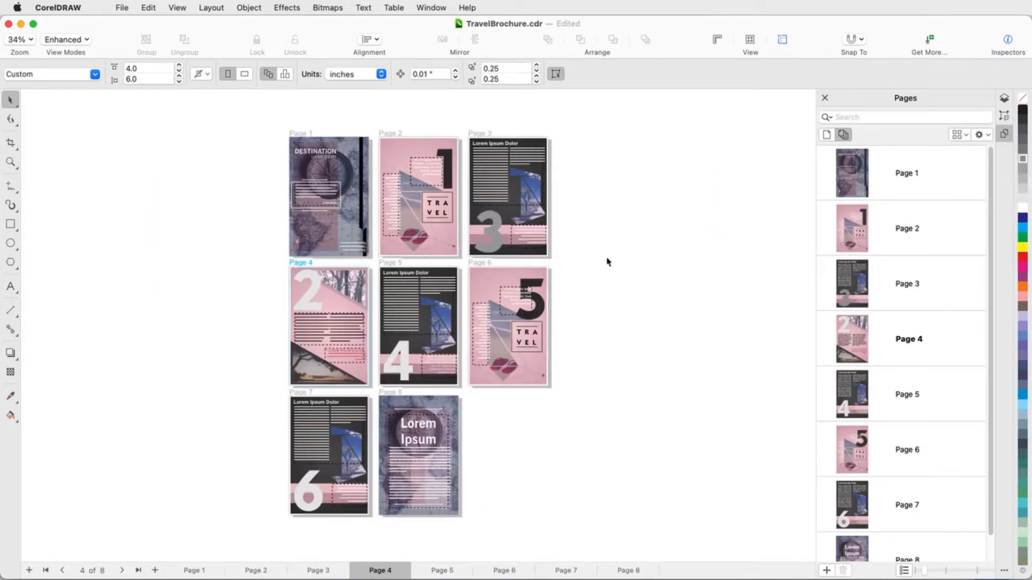
# Check the commands for page 4, try resizing the pages to 4.667 by 7.0 inches and undo the resize.
pyautogui.rightClick(298, 266)
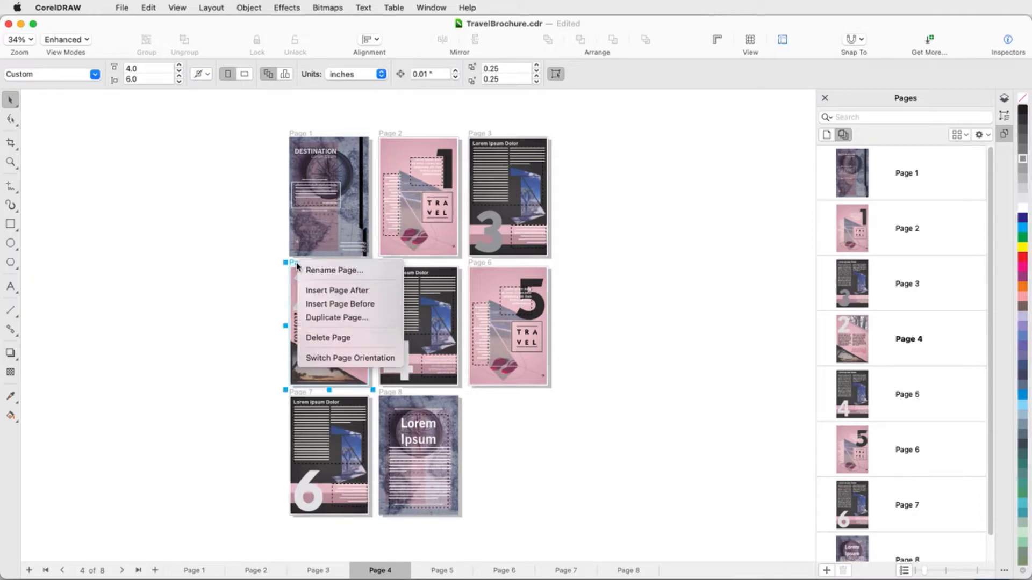
pyautogui.click(256, 264)
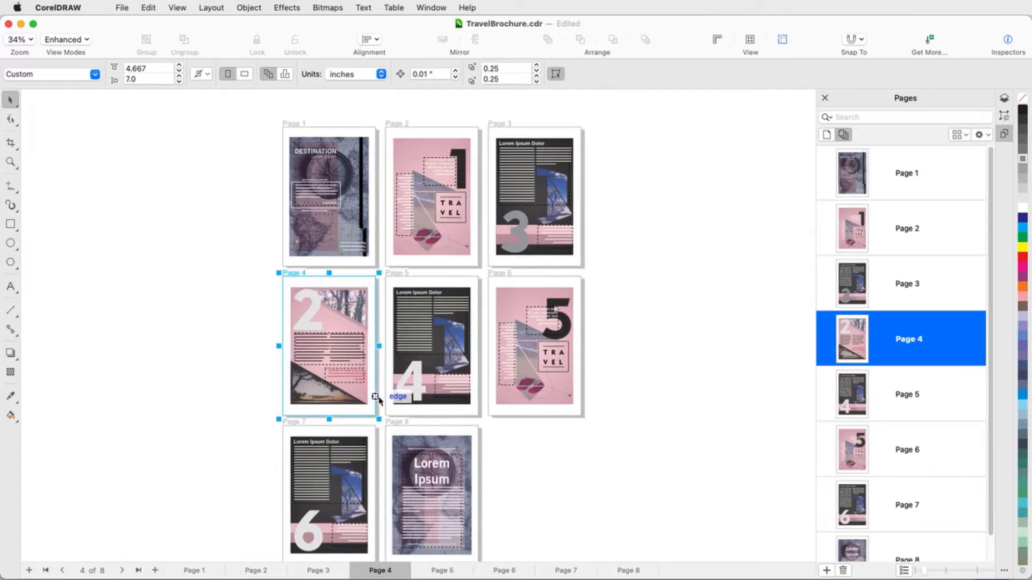
pyautogui.press('super+z')
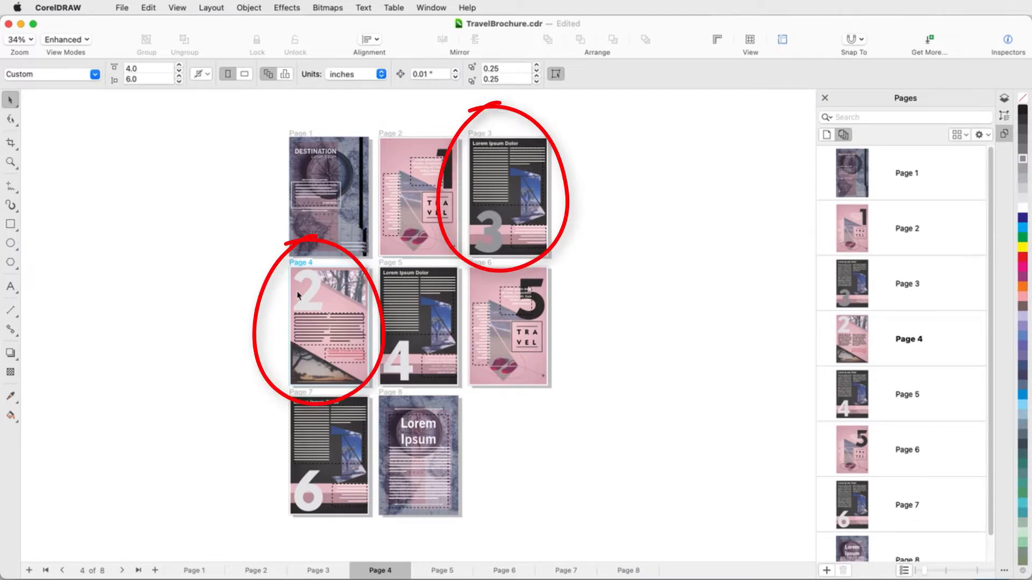
# Swap the large numerals, moving the 2 to the lower left of page 3 and the gray 3 to the upper left of page 4.
pyautogui.scroll(3, 438, 250)
pyautogui.click(204, 333)
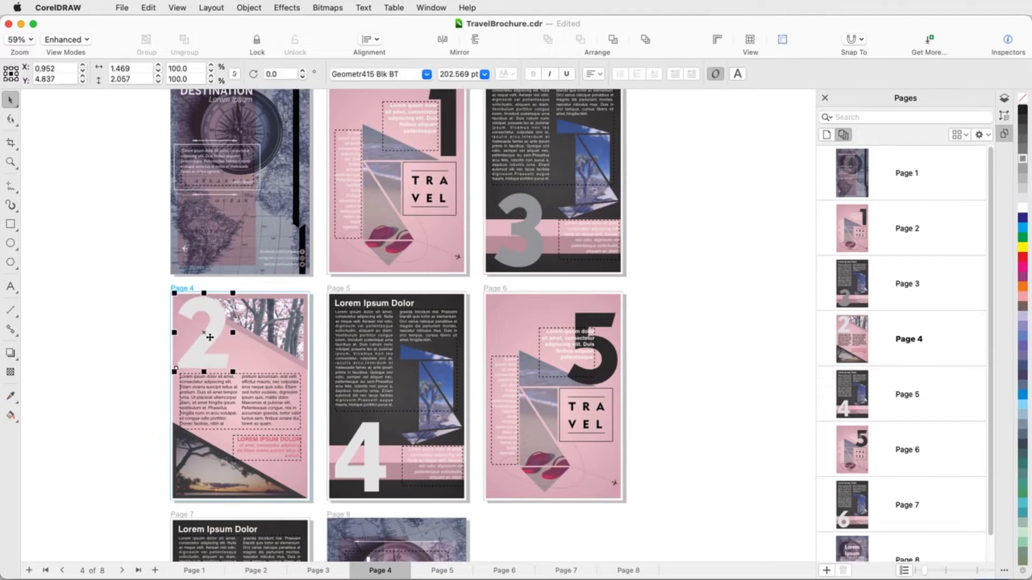
pyautogui.moveTo(204, 333)
pyautogui.mouseDown()
pyautogui.moveTo(468, 237)
pyautogui.moveTo(525, 236)
pyautogui.moveTo(213, 369)
pyautogui.moveTo(198, 323)
pyautogui.mouseUp()
pyautogui.click(143, 367)
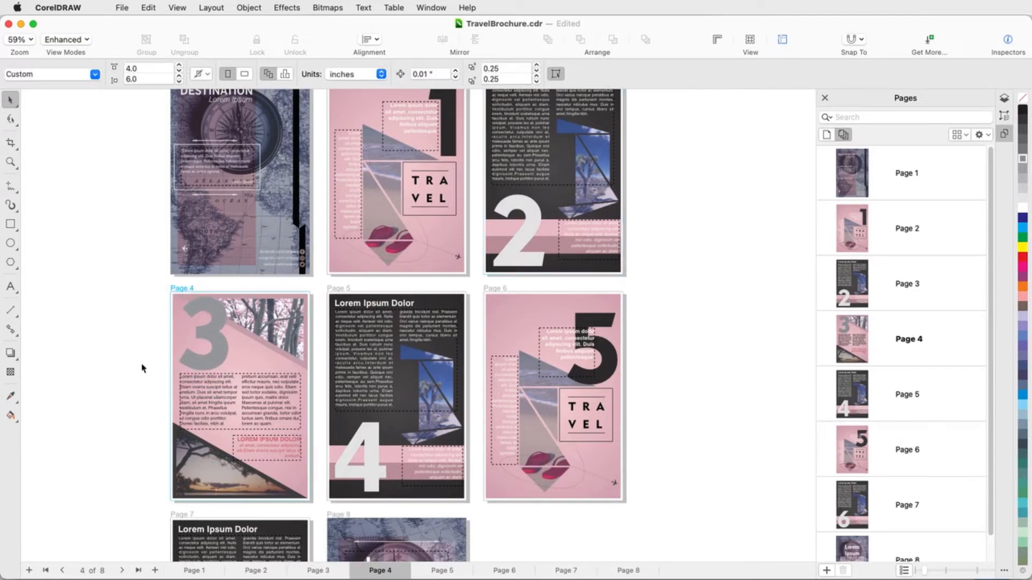
# Enable facing pages in the document's layout preferences.
pyautogui.click(213, 9)
pyautogui.click(285, 155)
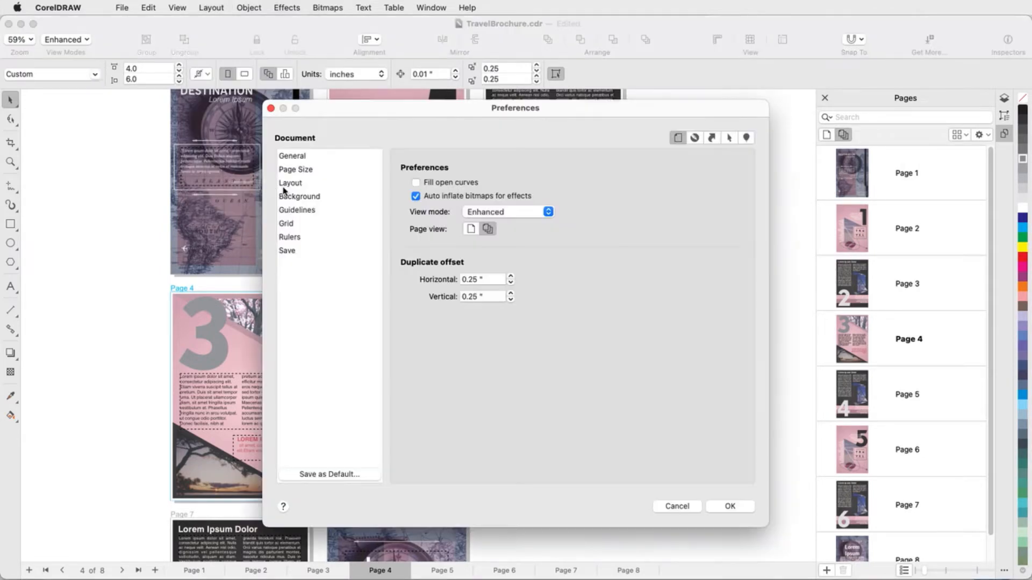
pyautogui.click(291, 186)
pyautogui.click(416, 245)
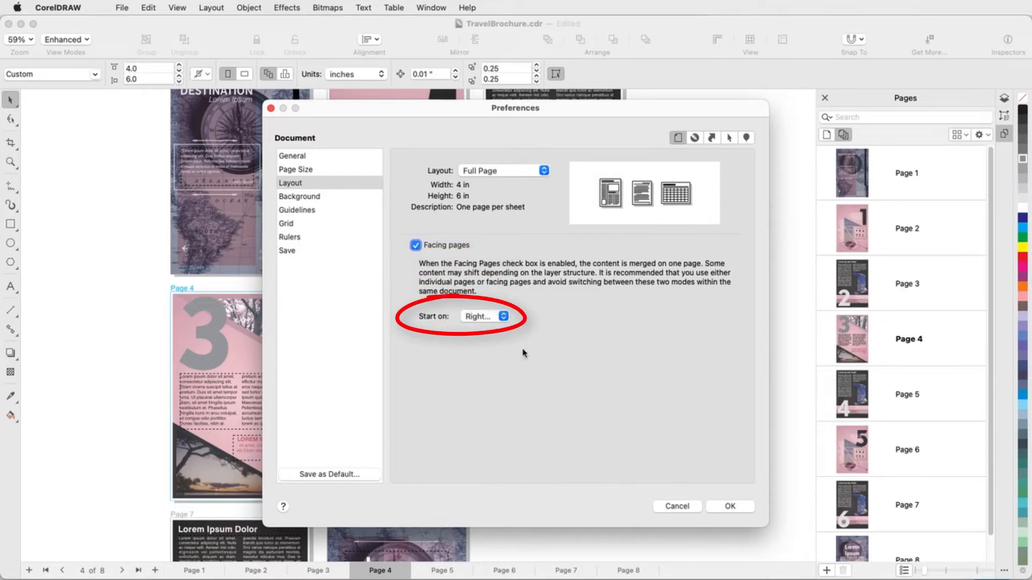
pyautogui.click(737, 514)
# Arrange the facing-page spreads in a vertical layout so that all of them are in view.
pyautogui.click(959, 134)
pyautogui.click(970, 165)
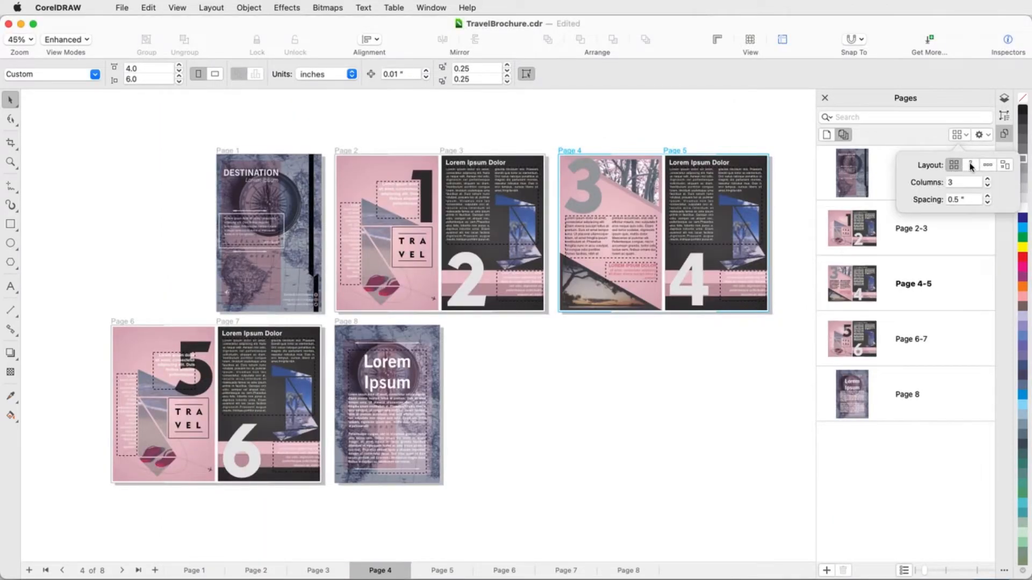
pyautogui.scroll(-1, 752, 160)
pyautogui.scroll(-1, 485, 207)
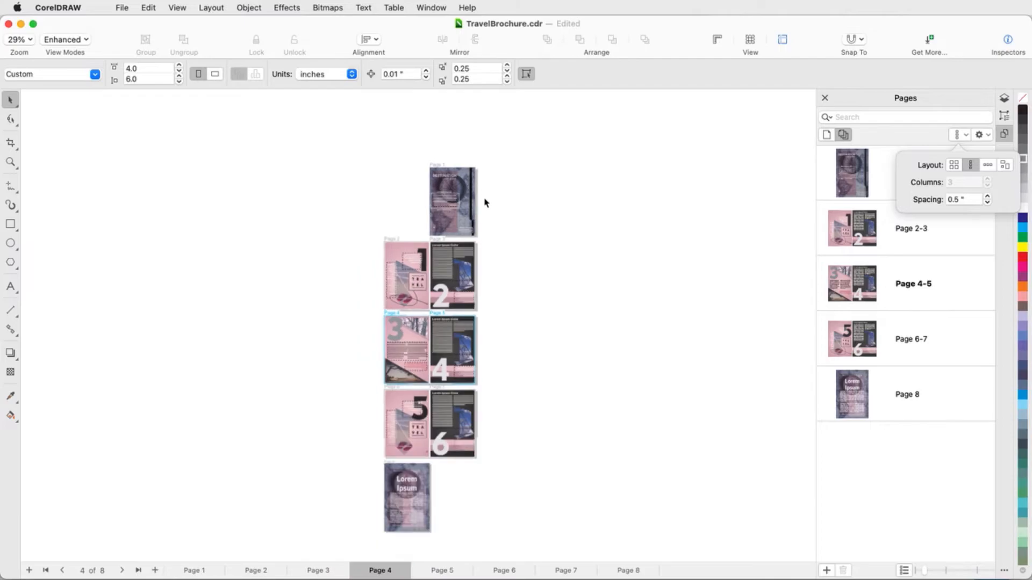
# Return the brochure to single-page view and display the page 2-3 spread.
pyautogui.scroll(1, 467, 514)
pyautogui.click(795, 155)
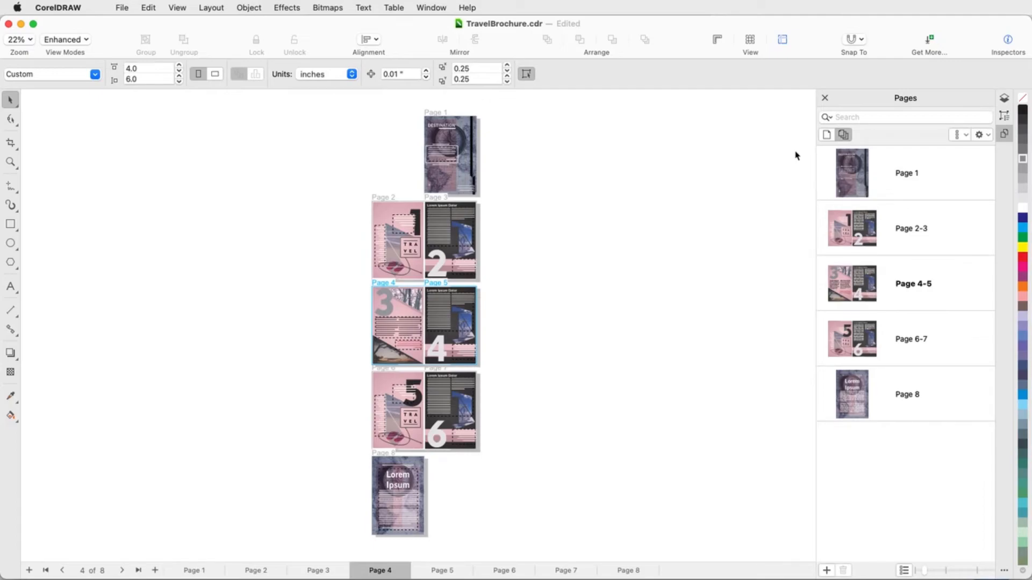
pyautogui.click(826, 134)
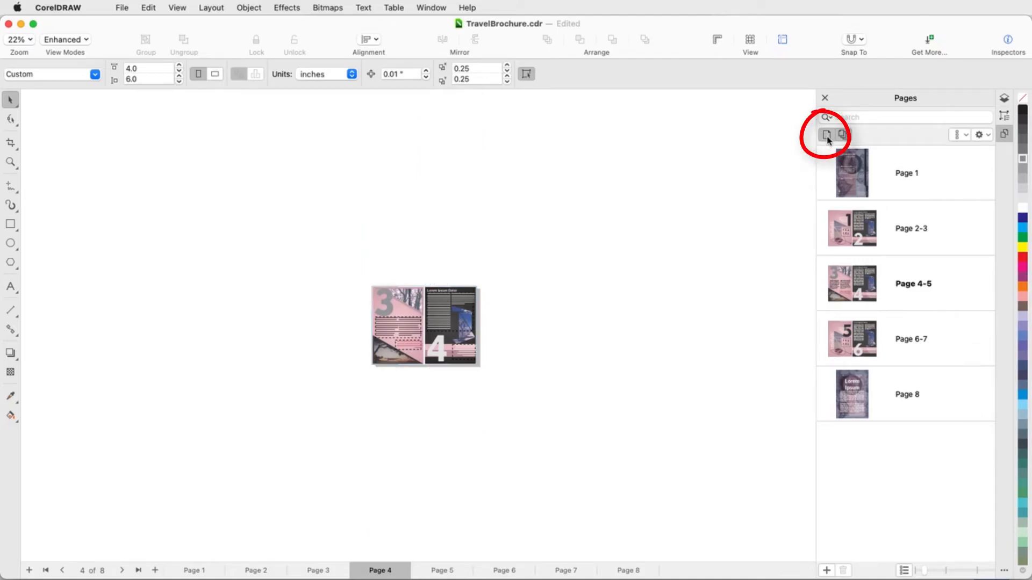
pyautogui.click(859, 226)
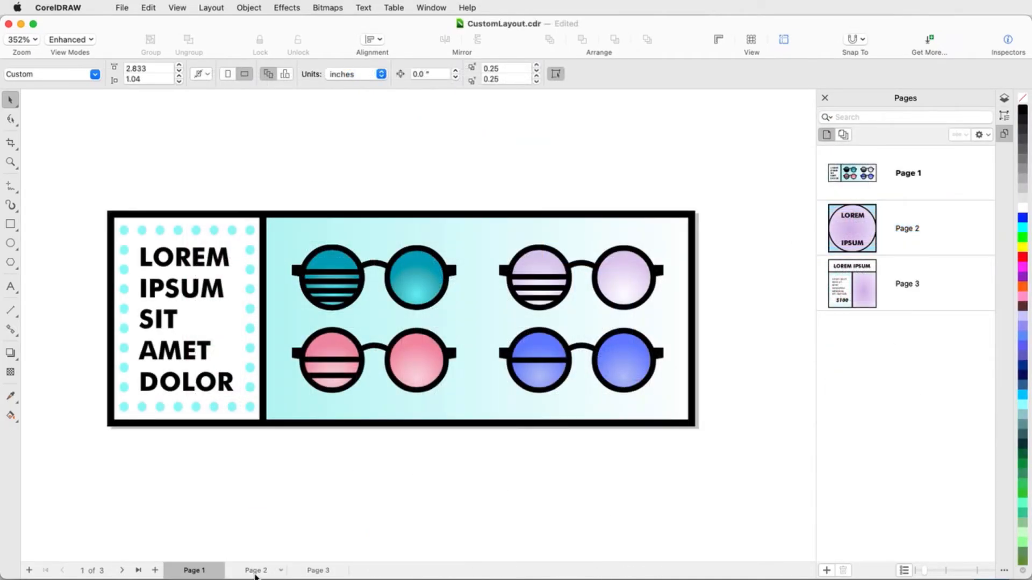
# Look through pages 2 and 3 of CustomLayout.cdr, show all its pages in multipage view and switch them to the custom layout.
pyautogui.click(256, 574)
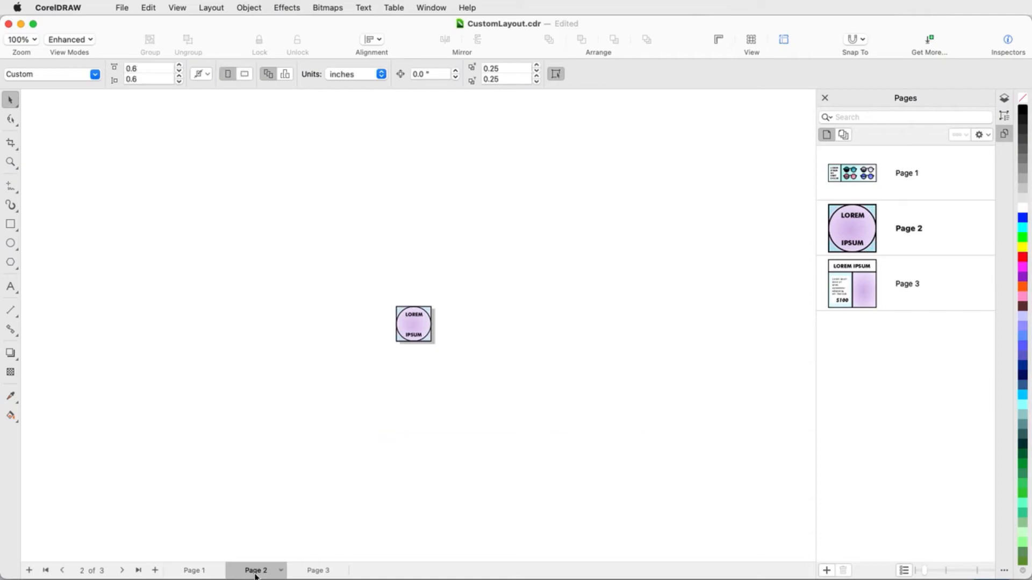
pyautogui.click(316, 572)
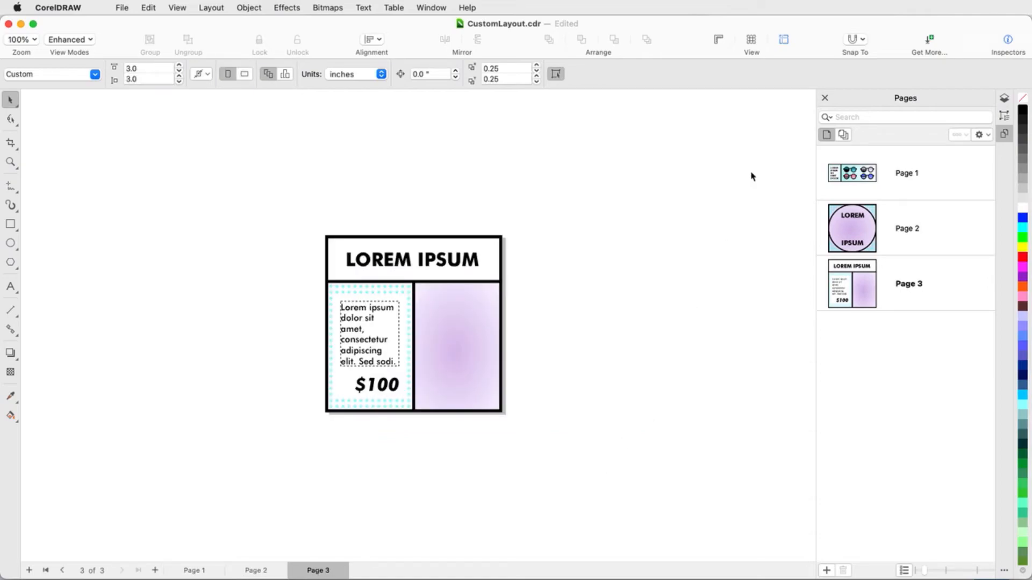
pyautogui.click(842, 135)
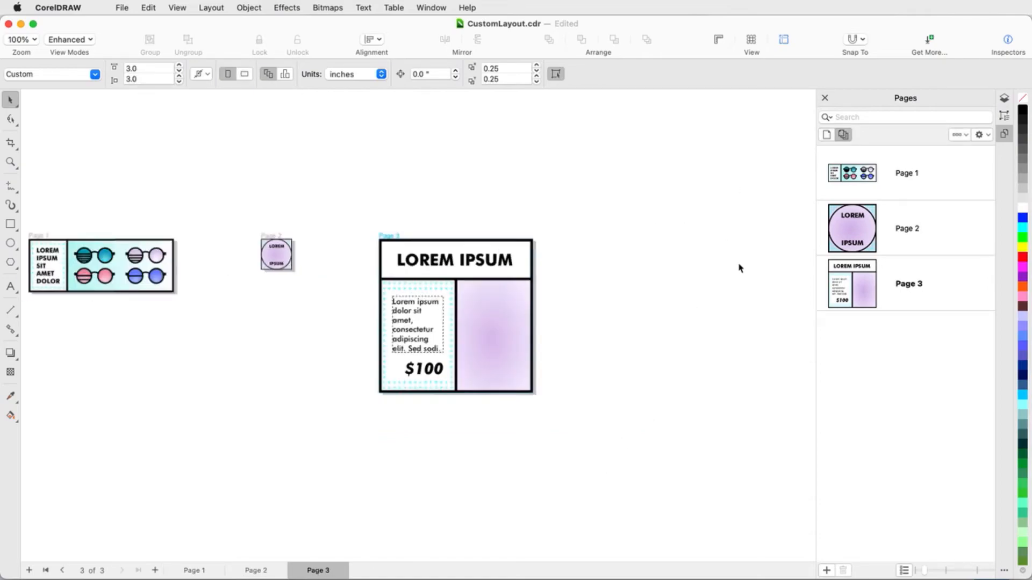
pyautogui.scroll(-2, 738, 268)
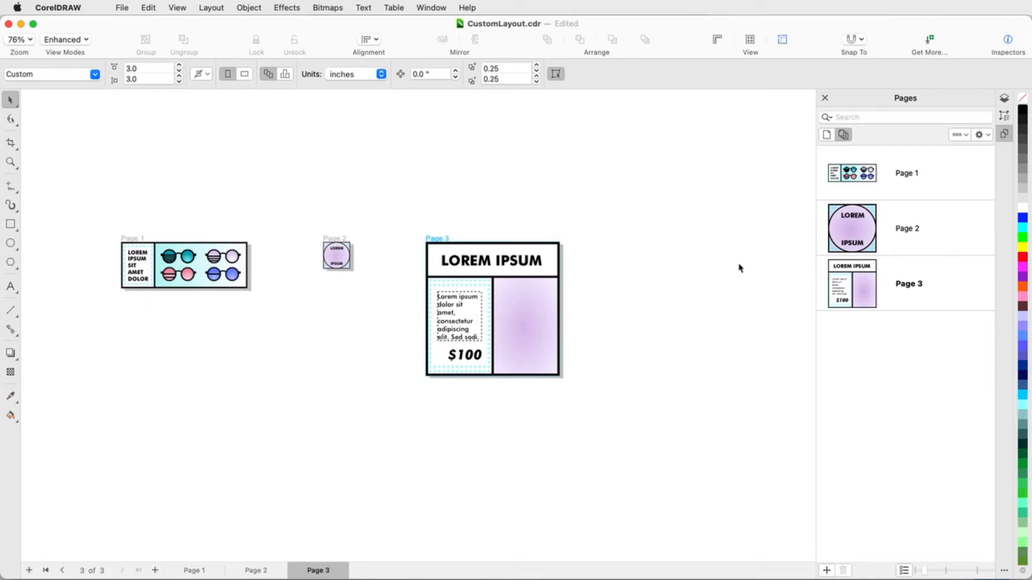
pyautogui.click(963, 134)
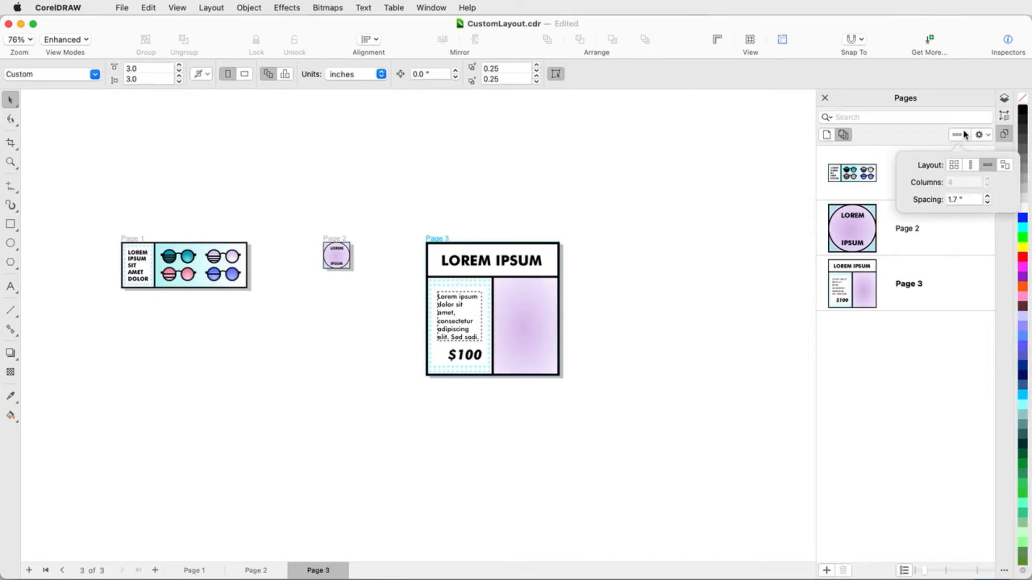
pyautogui.click(1005, 167)
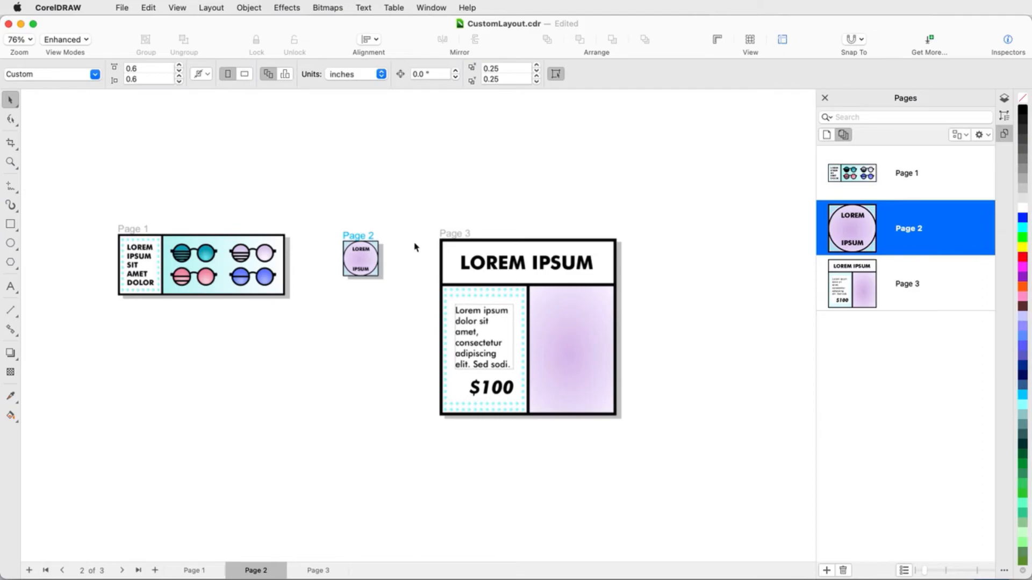
# Arrange the pages freely, placing page 1 below page 3 and page 2 to the right of page 3.
pyautogui.click(132, 230)
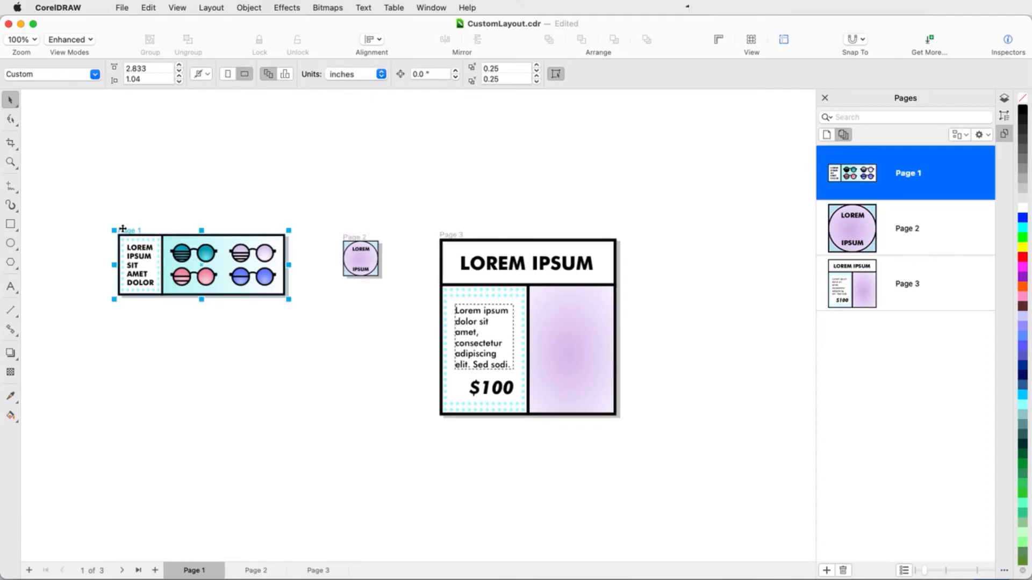
pyautogui.moveTo(131, 230); pyautogui.dragTo(473, 430)
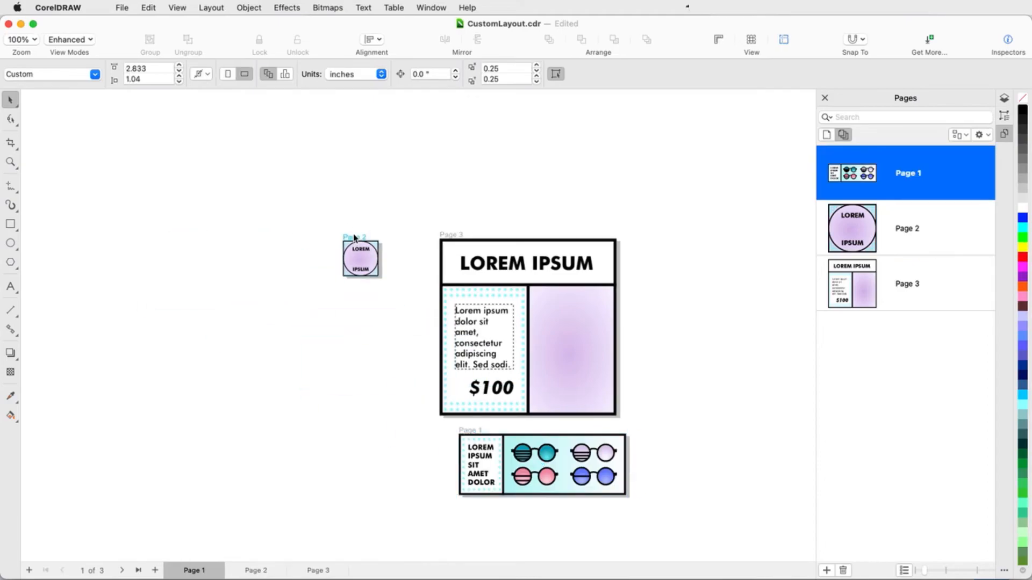
pyautogui.click(360, 258)
pyautogui.moveTo(360, 258); pyautogui.dragTo(652, 384)
pyautogui.scroll(3, 694, 424)
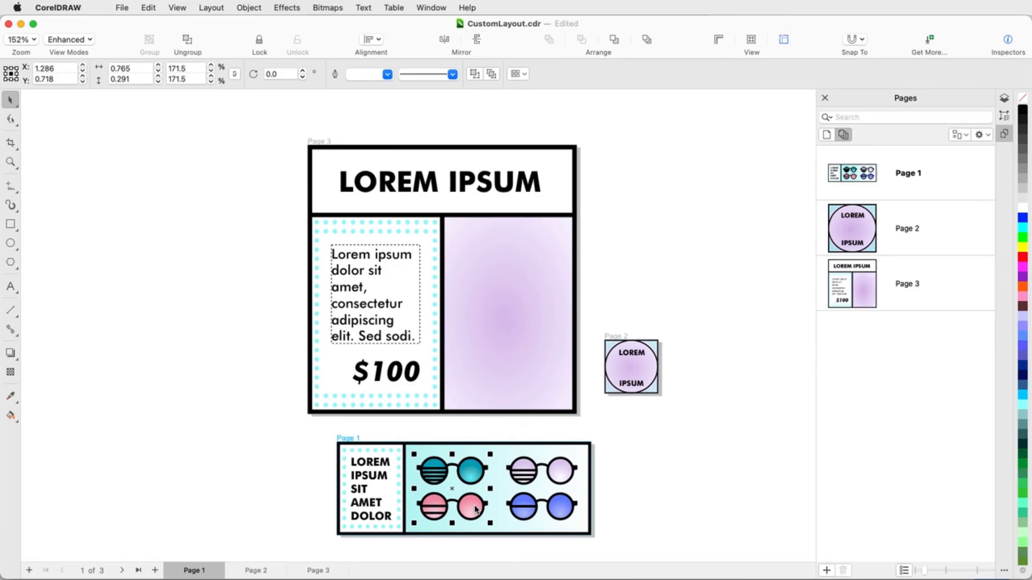
# Copy the teal and pink sunglasses from page 1 onto page 3's purple panel, enlarge them to about 2.12 by 1.91 inches with a 6 px outline.
pyautogui.moveTo(452, 492); pyautogui.dragTo(486, 260)
pyautogui.moveTo(525, 290); pyautogui.dragTo(645, 479)
pyautogui.click(517, 74)
pyautogui.write('6')
pyautogui.press('Return')
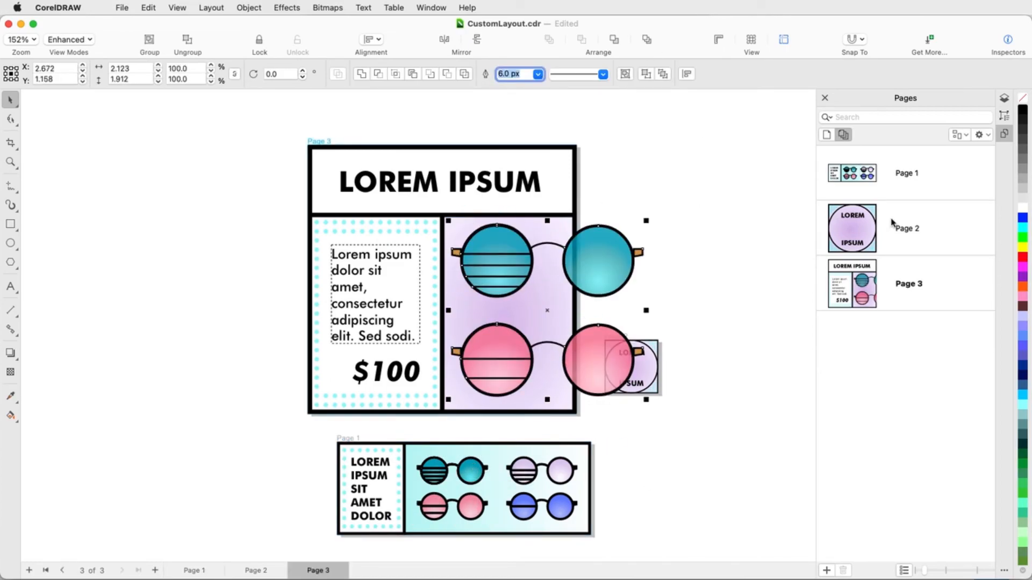
# Copy the teal sunglasses from page 1 onto page 2.
pyautogui.click(903, 228)
pyautogui.click(440, 476)
pyautogui.moveTo(439, 476); pyautogui.dragTo(639, 376)
pyautogui.scroll(3, 667, 382)
pyautogui.scroll(2, 686, 403)
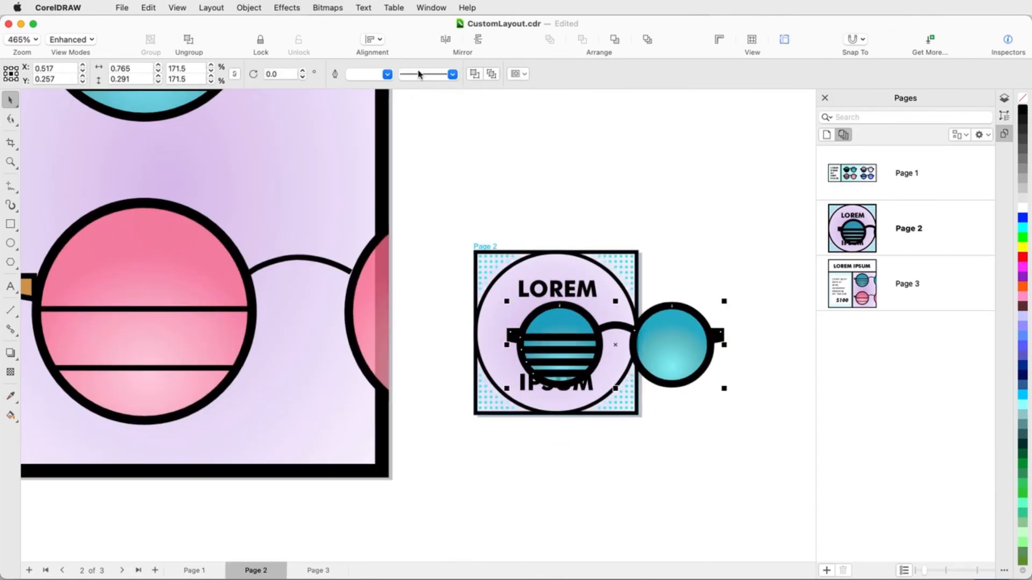
# Give page 2's sunglasses a 2 px outline, shrink them to about 0.47 by 0.18 inches and center them between LOREM and IPSUM.
pyautogui.click(387, 74)
pyautogui.click(364, 127)
pyautogui.moveTo(725, 391); pyautogui.dragTo(662, 361)
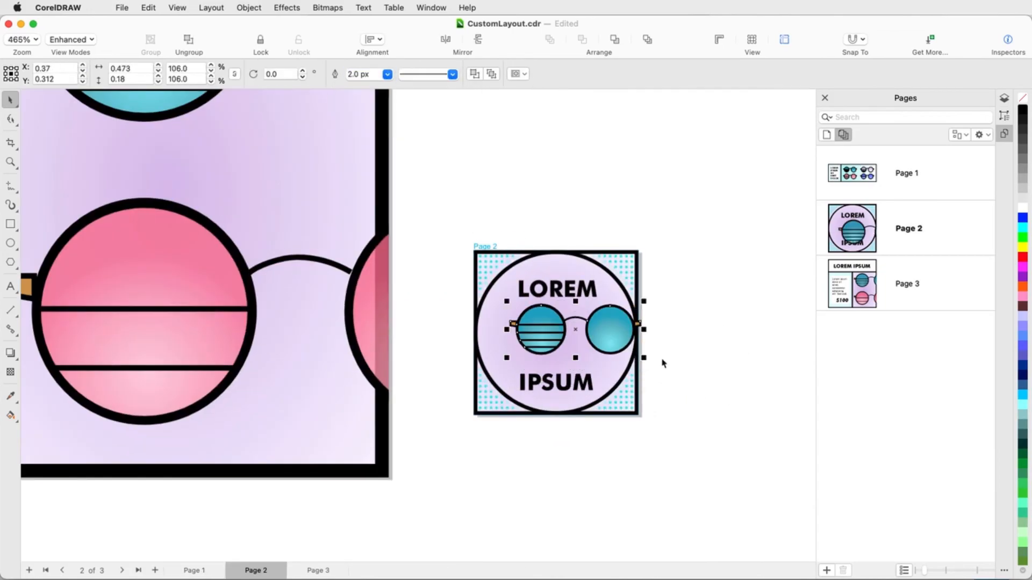
pyautogui.moveTo(595, 325); pyautogui.dragTo(587, 333)
# Fit all three pages in view and deselect the sunglasses.
pyautogui.click(10, 161)
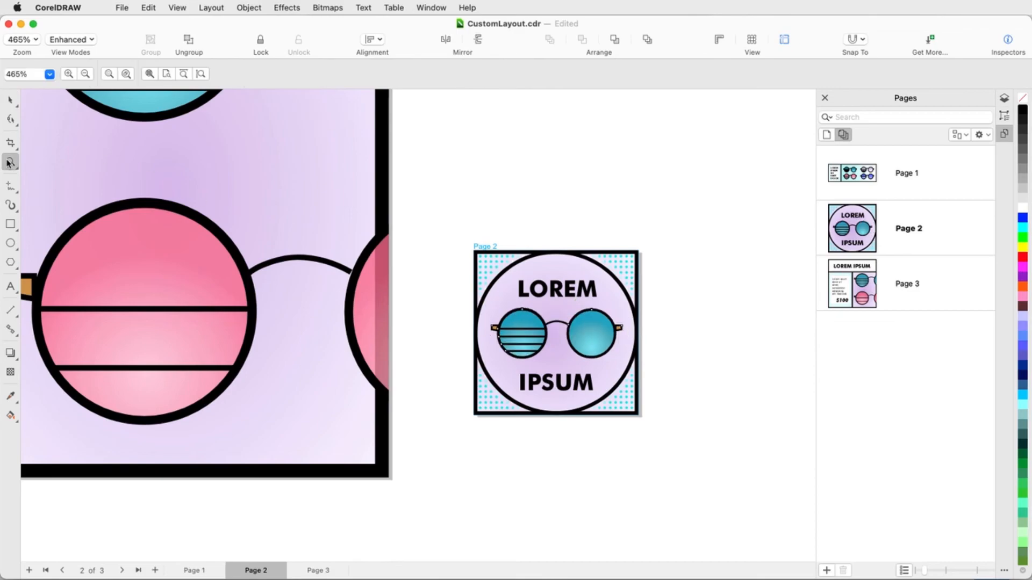
pyautogui.click(149, 74)
pyautogui.click(10, 101)
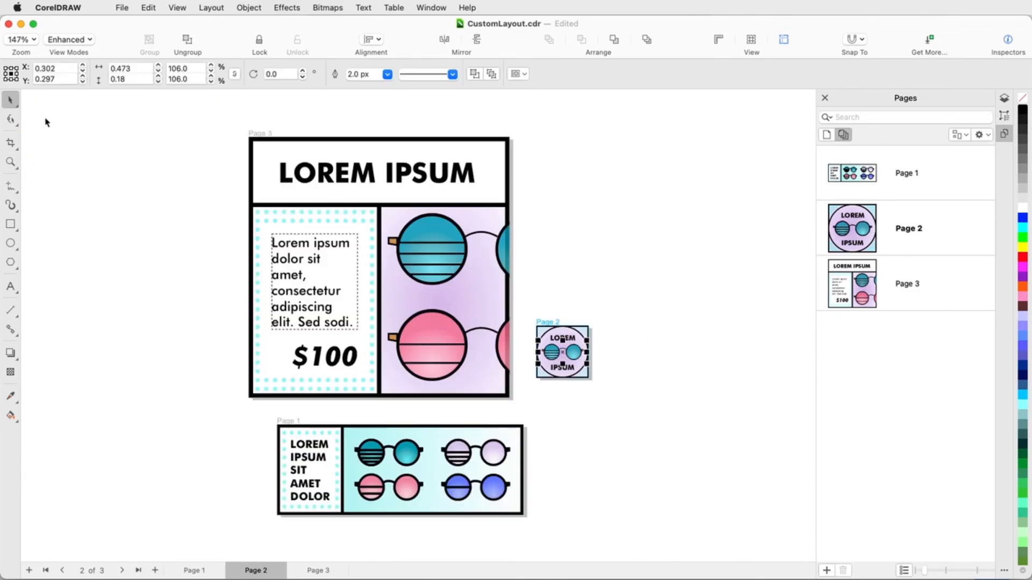
pyautogui.click(45, 122)
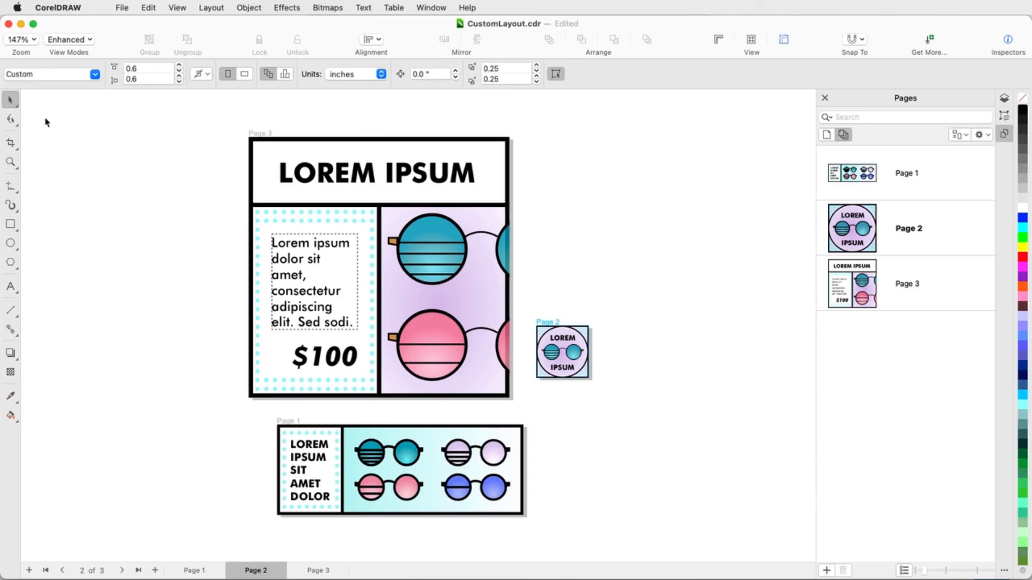